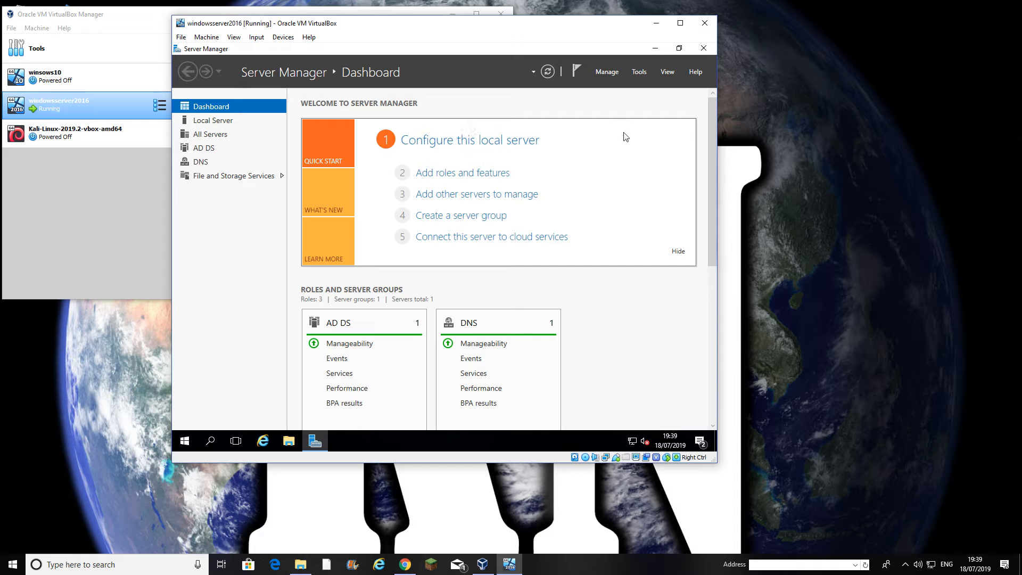
Launch Active Directory Users and Computers from Server Manager's Tools menu
left_click(638, 72)
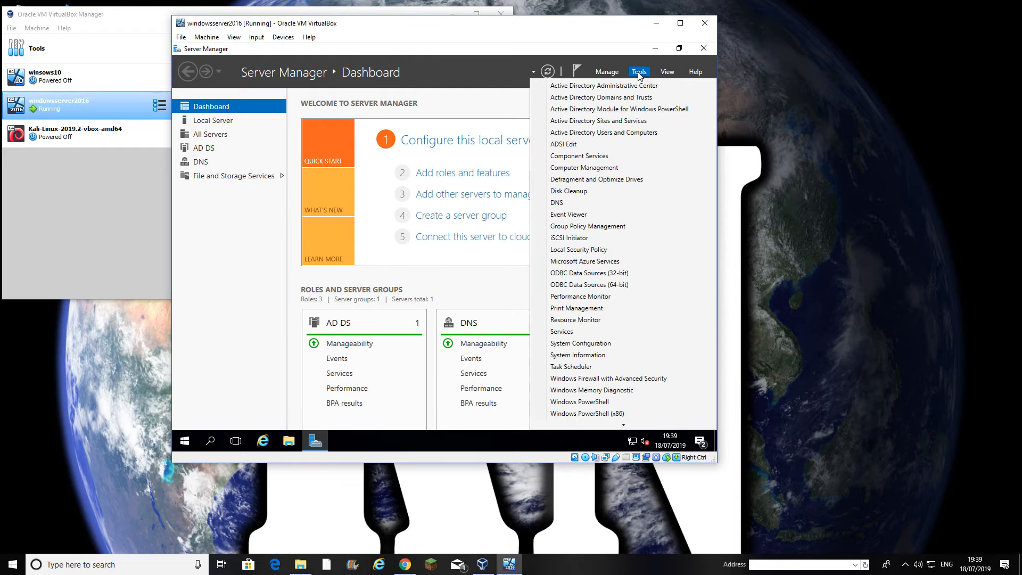
left_click(621, 133)
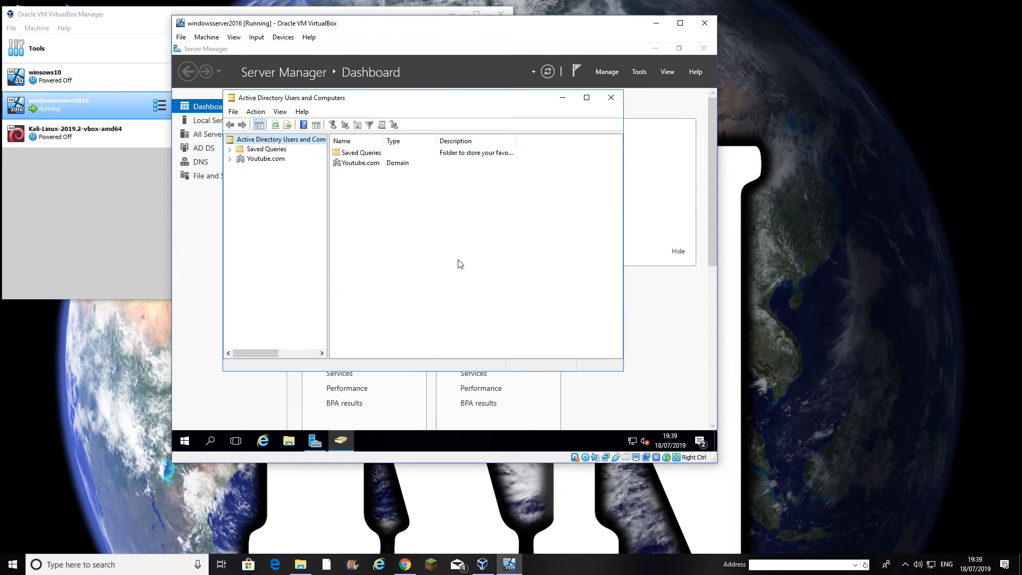
Expand Youtube.com and create a security group named Sales in the Users container
left_click(231, 159)
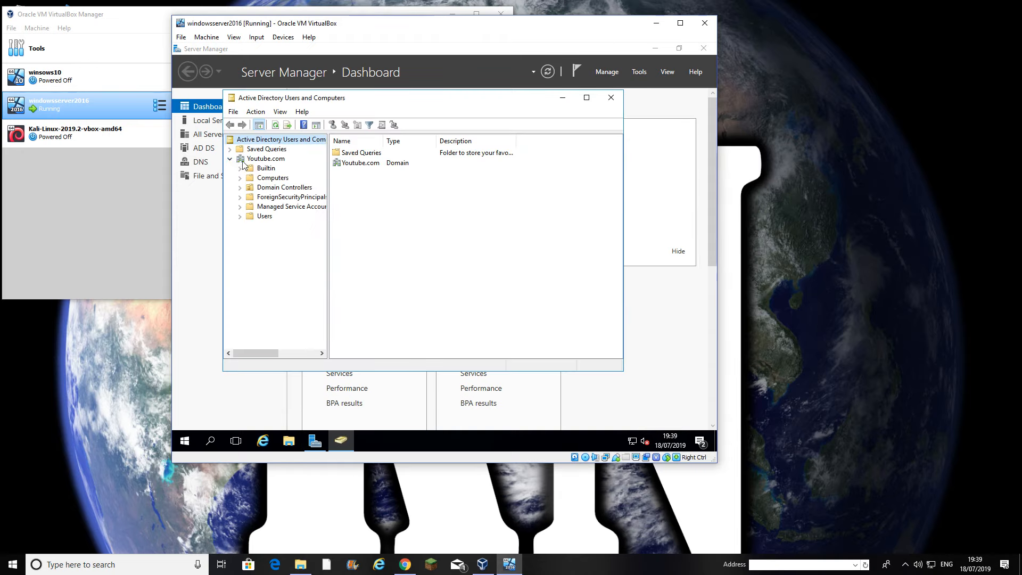
left_click(242, 215)
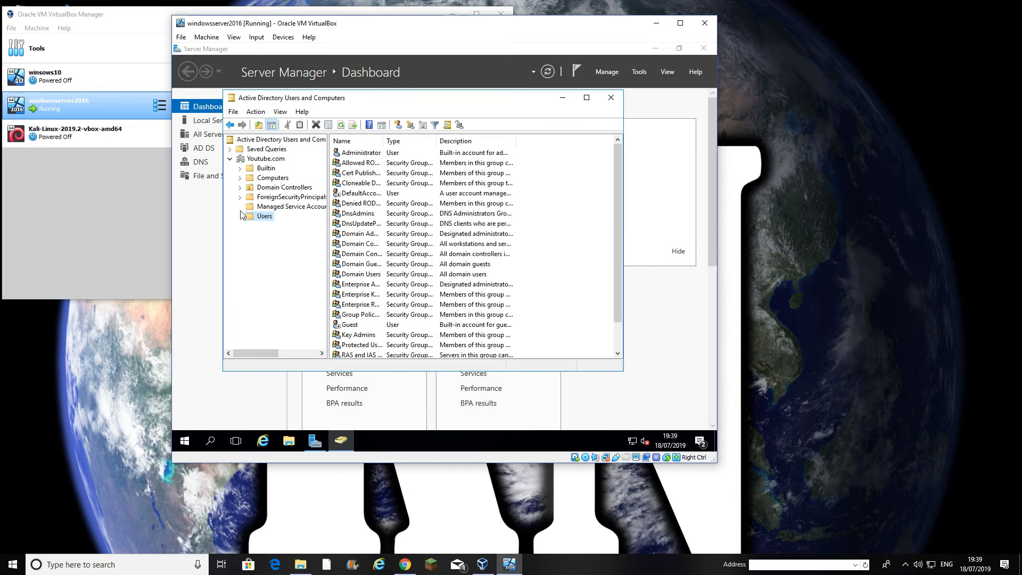
right_click(255, 216)
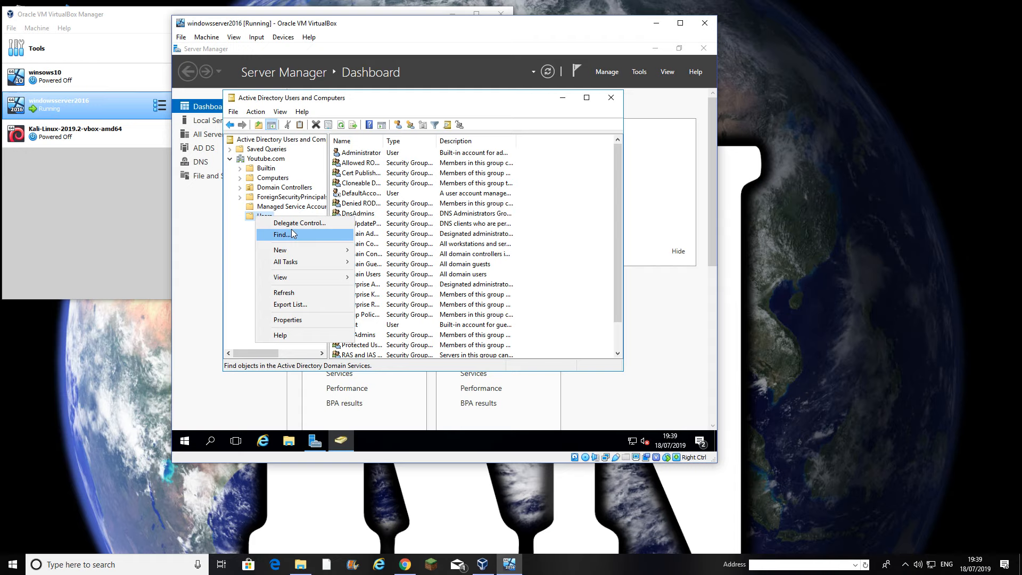
mouse_move(300, 248)
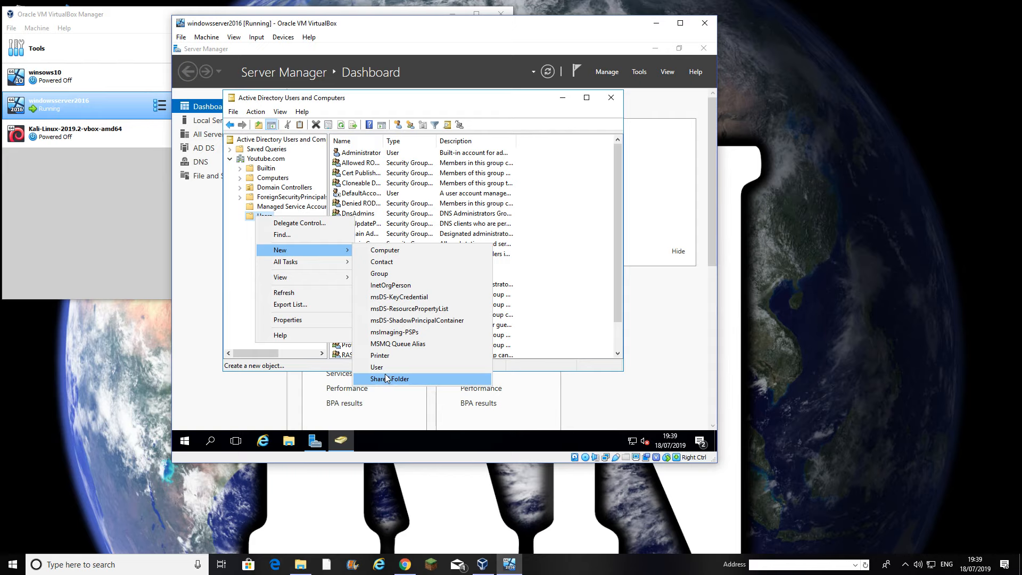
left_click(397, 274)
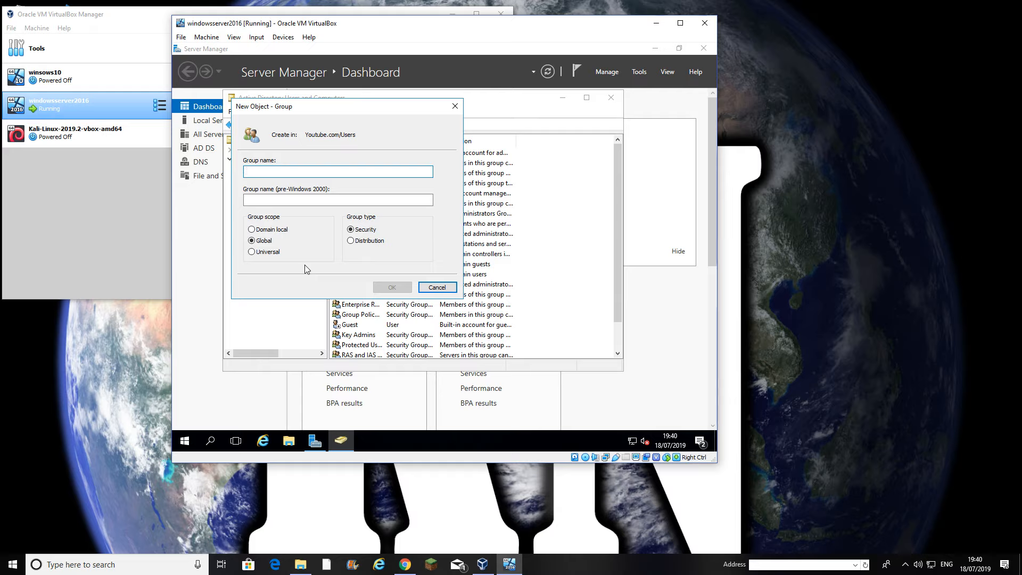
type("Sales")
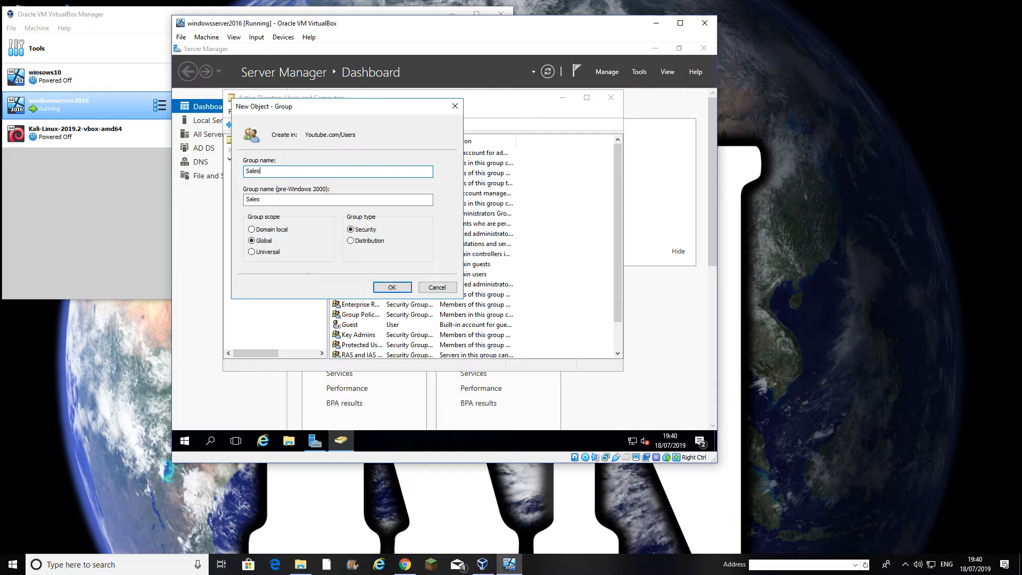
left_click(392, 288)
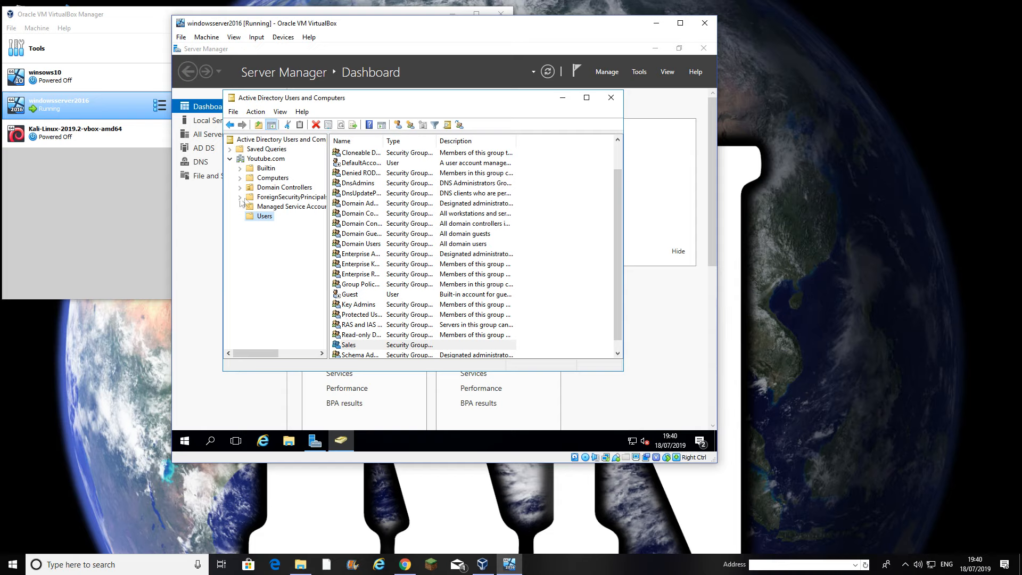
Delete the Sales group from Users and confirm the removal
right_click(356, 344)
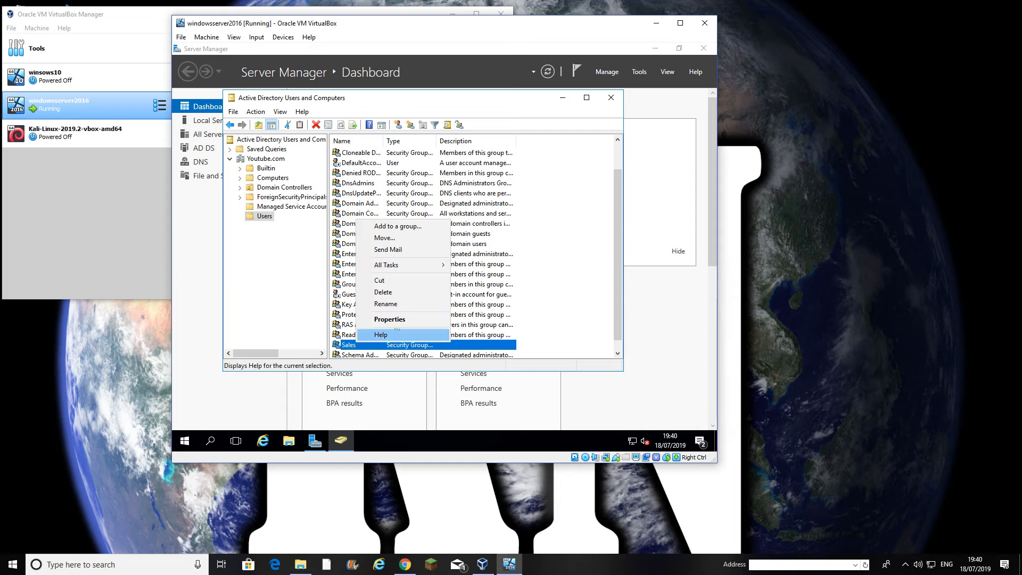
left_click(396, 292)
left_click(486, 281)
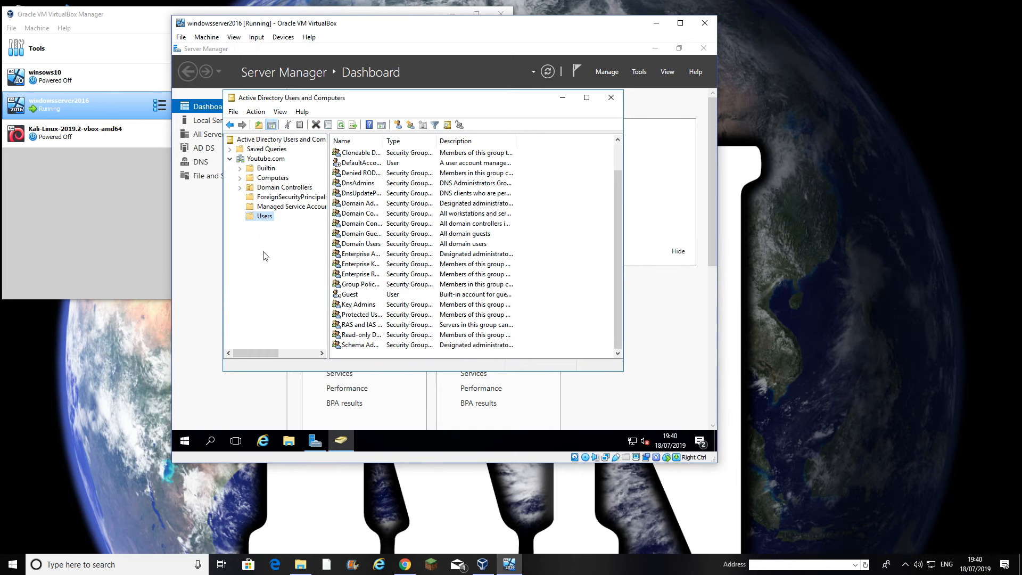
Create an organizational unit named Sales directly under the Youtube.com domain
right_click(262, 160)
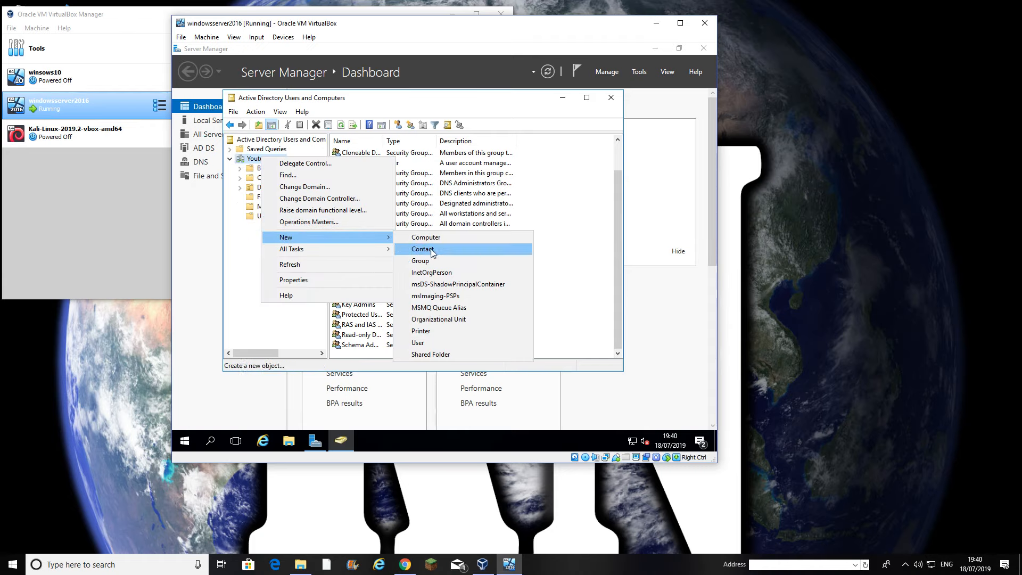
left_click(437, 320)
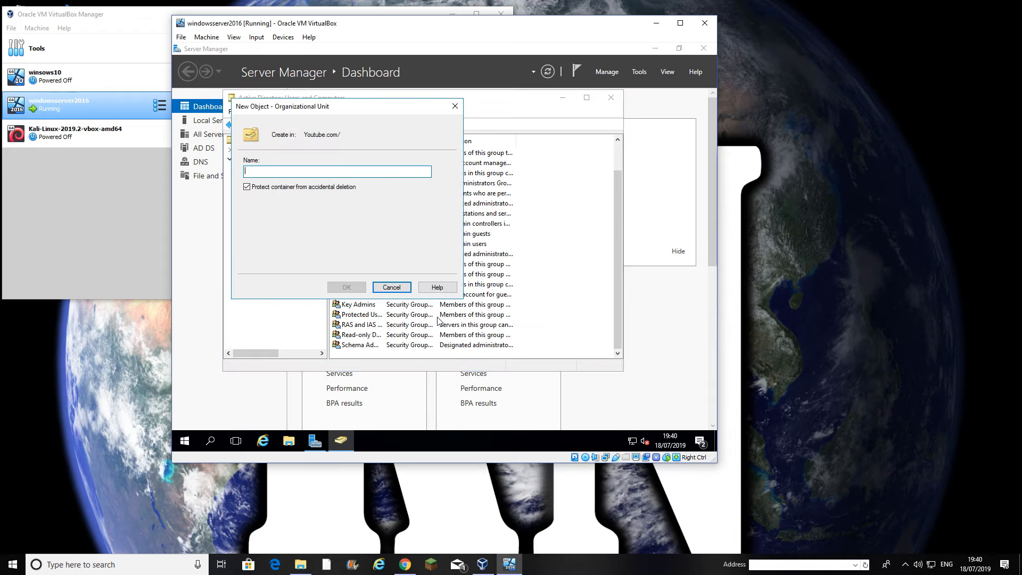
type("S")
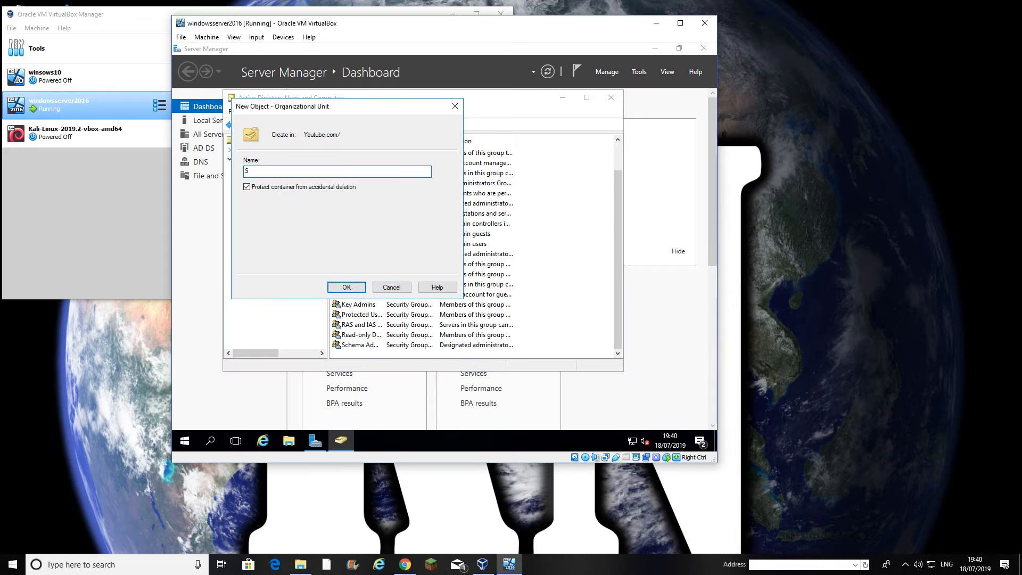
type("ales")
left_click(347, 287)
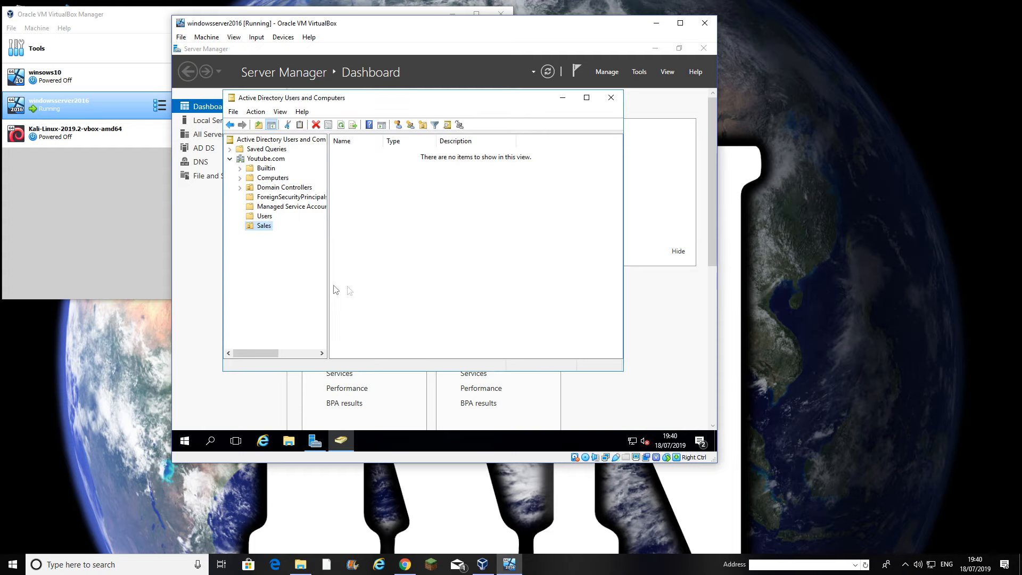
Start a new user in the Sales OU, entering the user's first name, last name and logon name
right_click(258, 225)
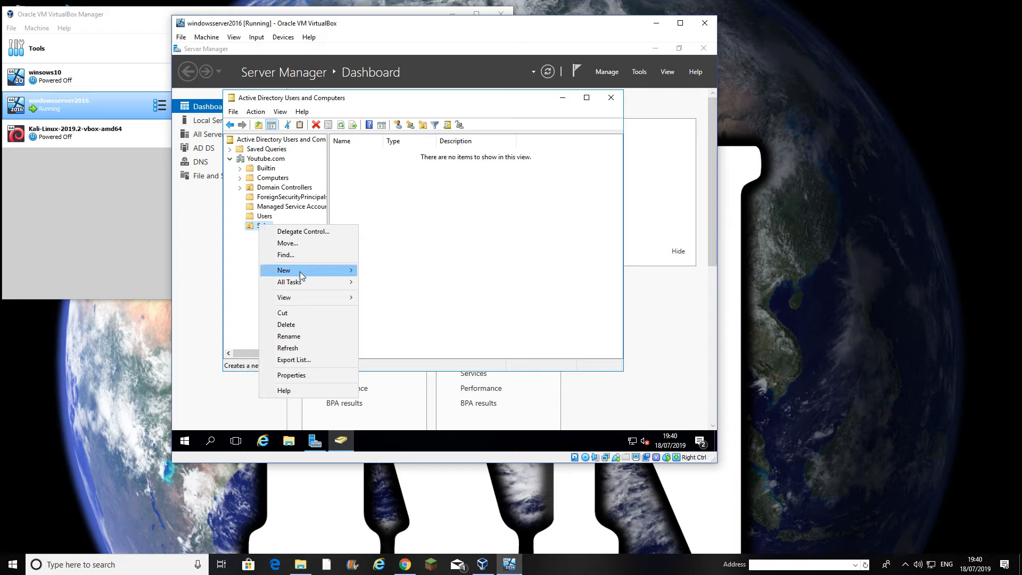
mouse_move(300, 273)
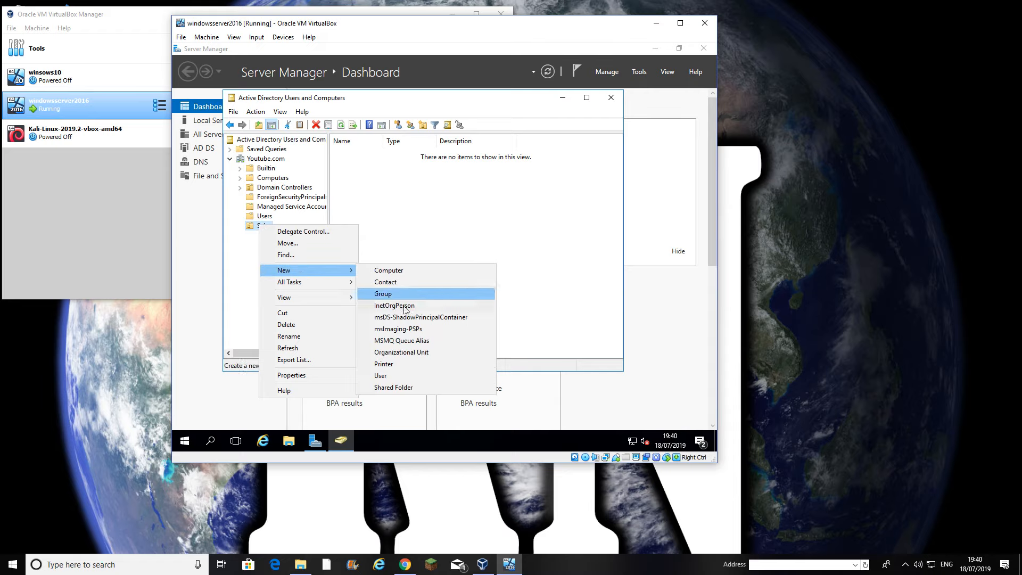
left_click(388, 376)
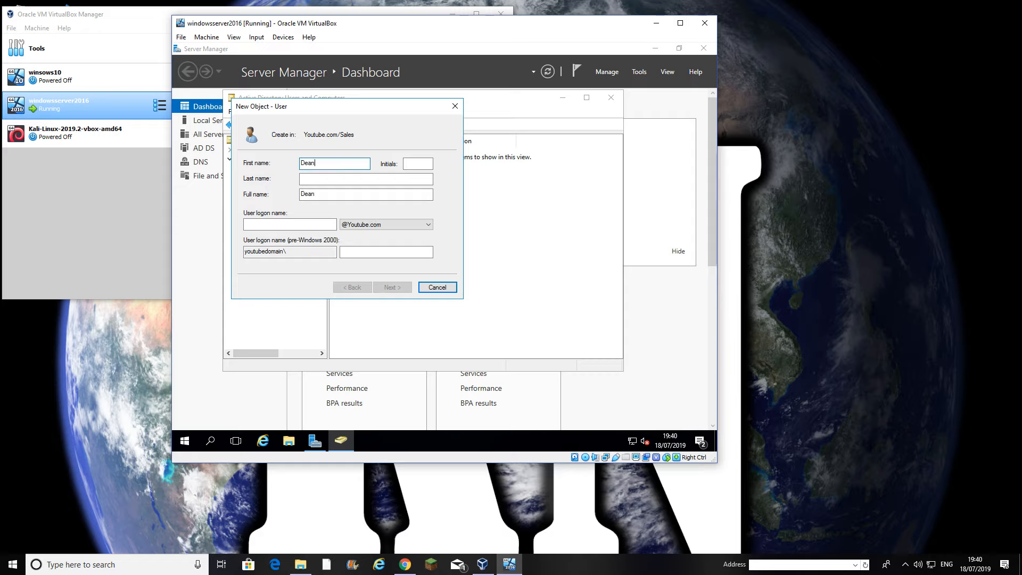
left_click(323, 180)
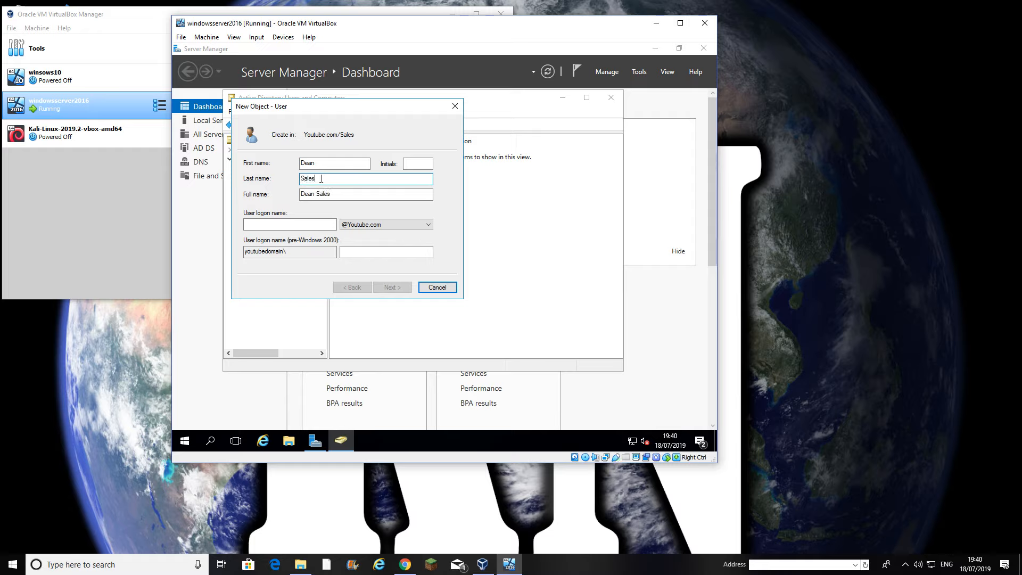
left_click(287, 224)
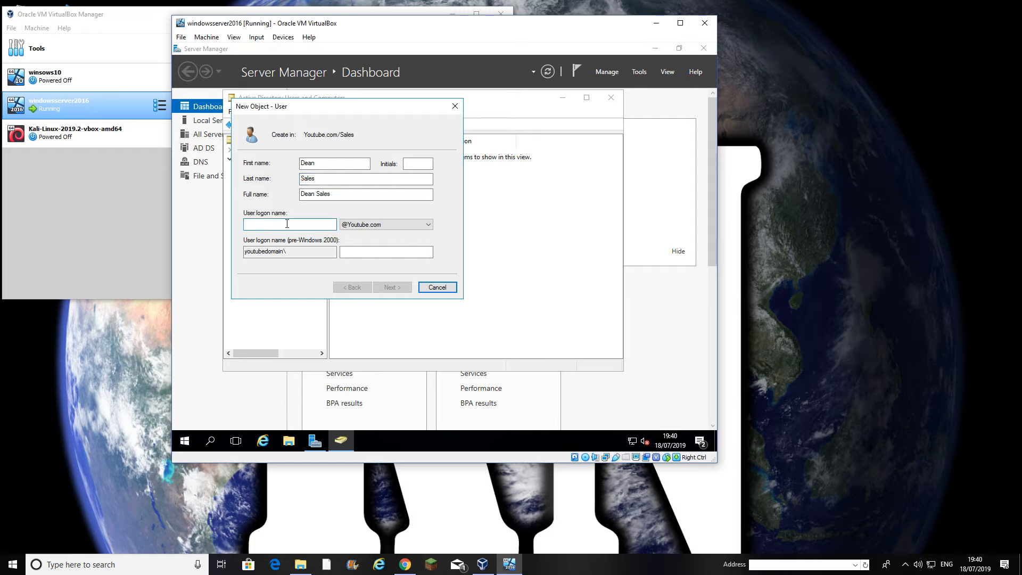
key("shift+Tab")
key("shift+Tab")
type("Smith")
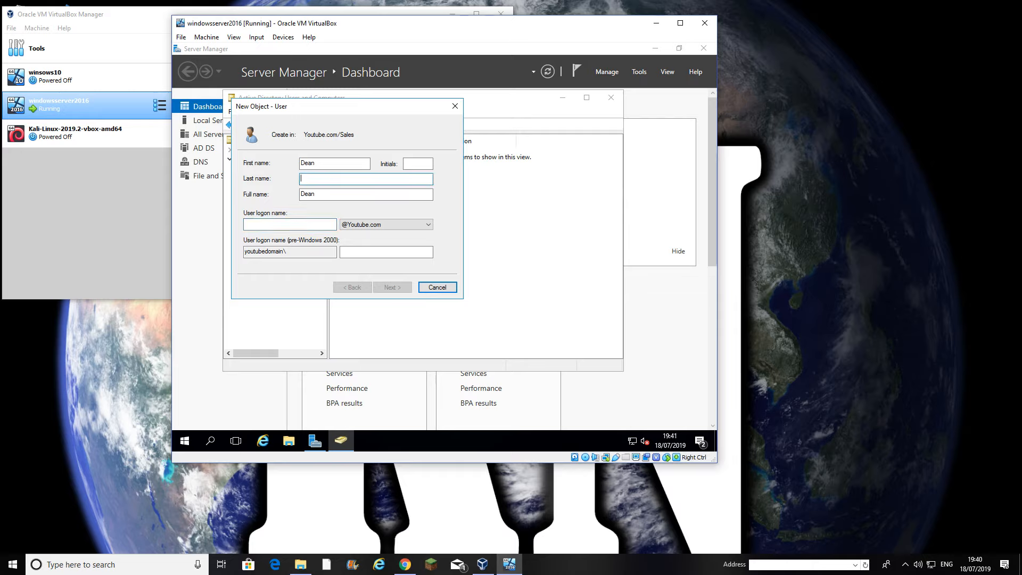
left_click(285, 222)
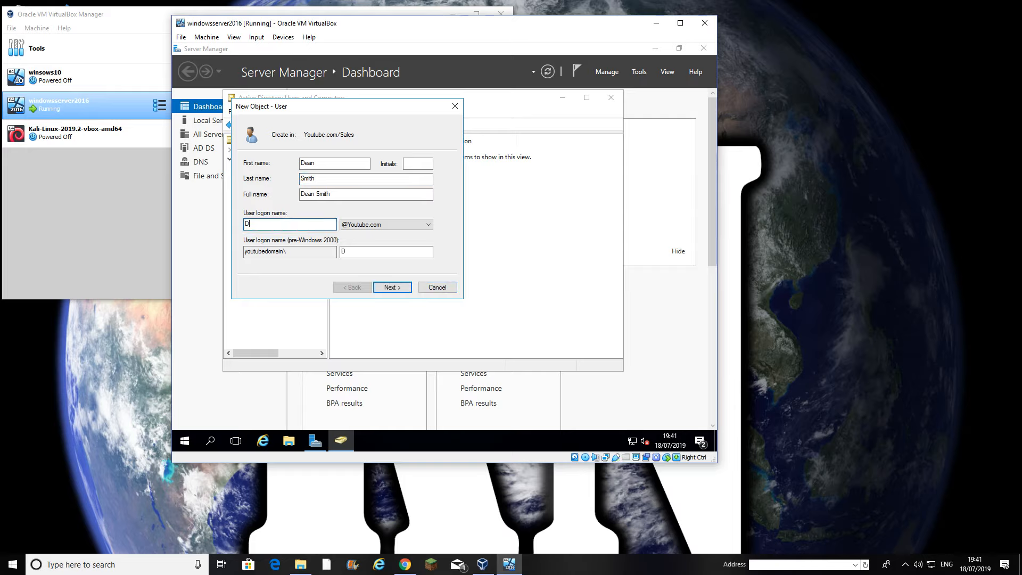
Set and confirm the user's password, untick the forced change at next logon, and finish
left_click(390, 293)
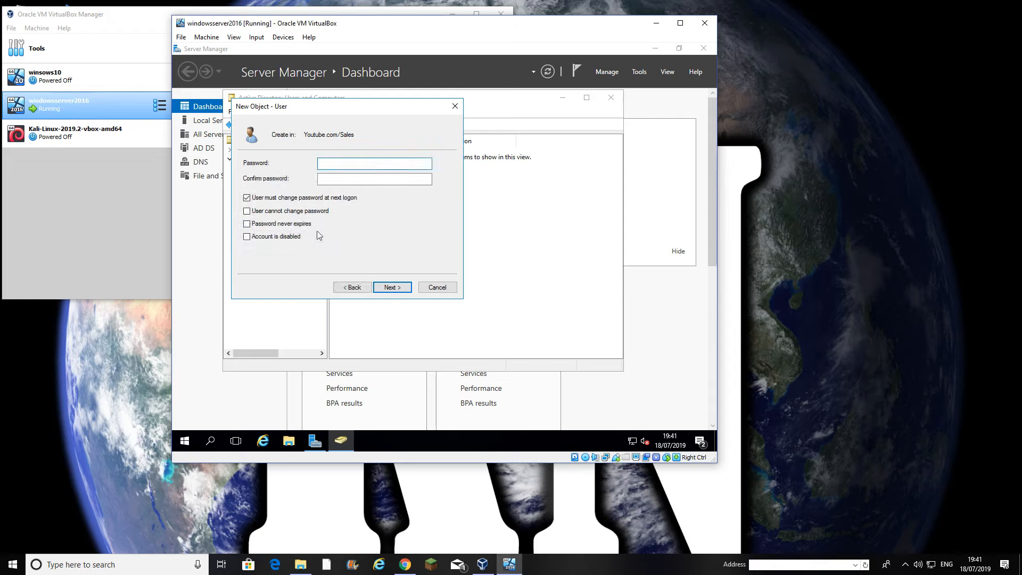
type("•••••••")
key("Tab")
type("••••••••")
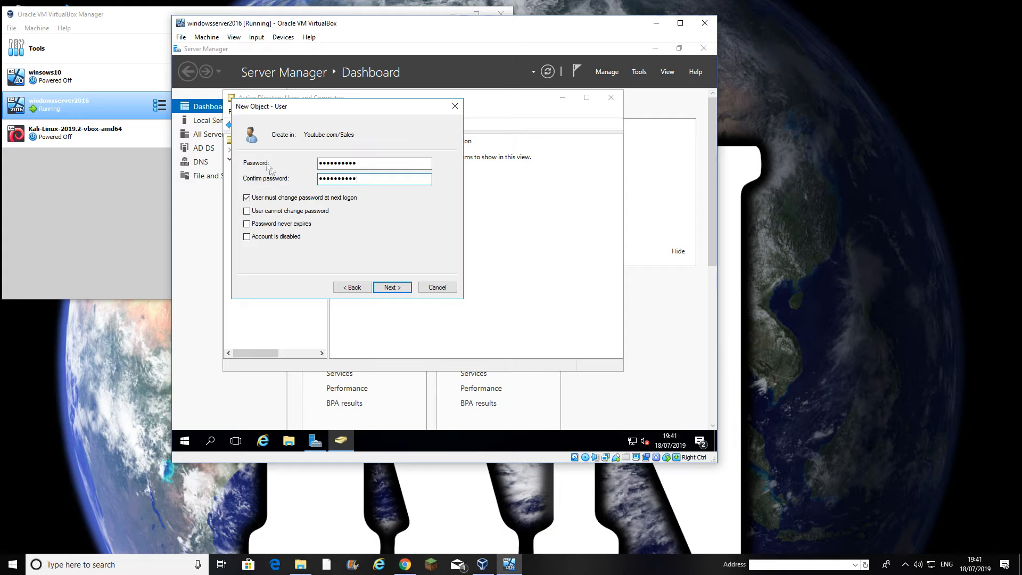
left_click(251, 200)
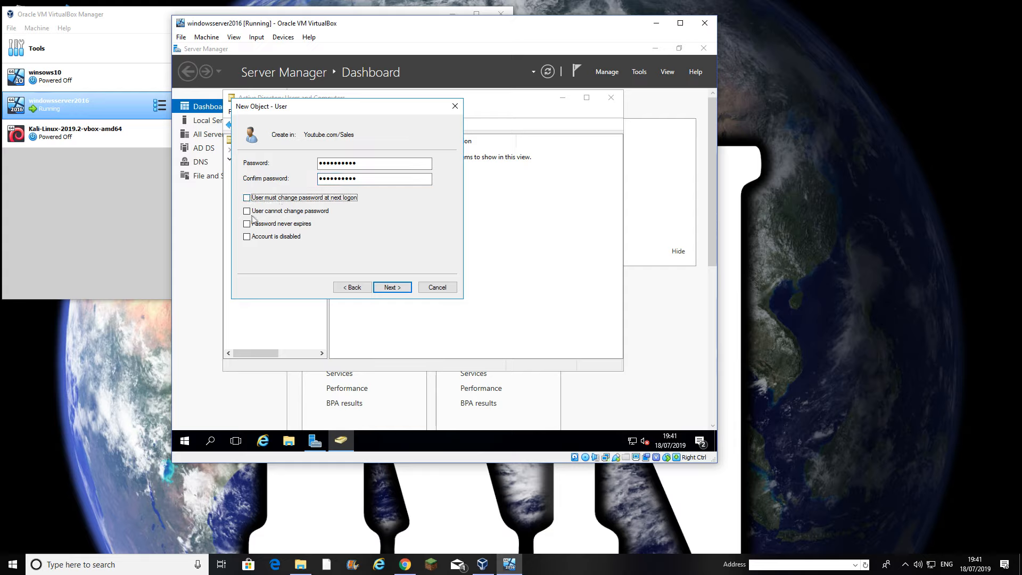
left_click(388, 287)
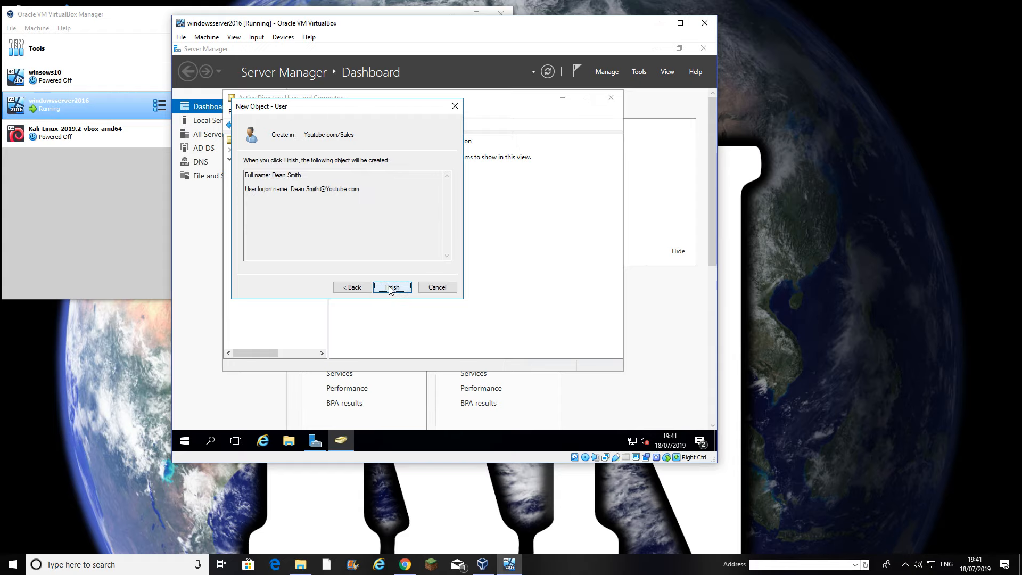
left_click(395, 288)
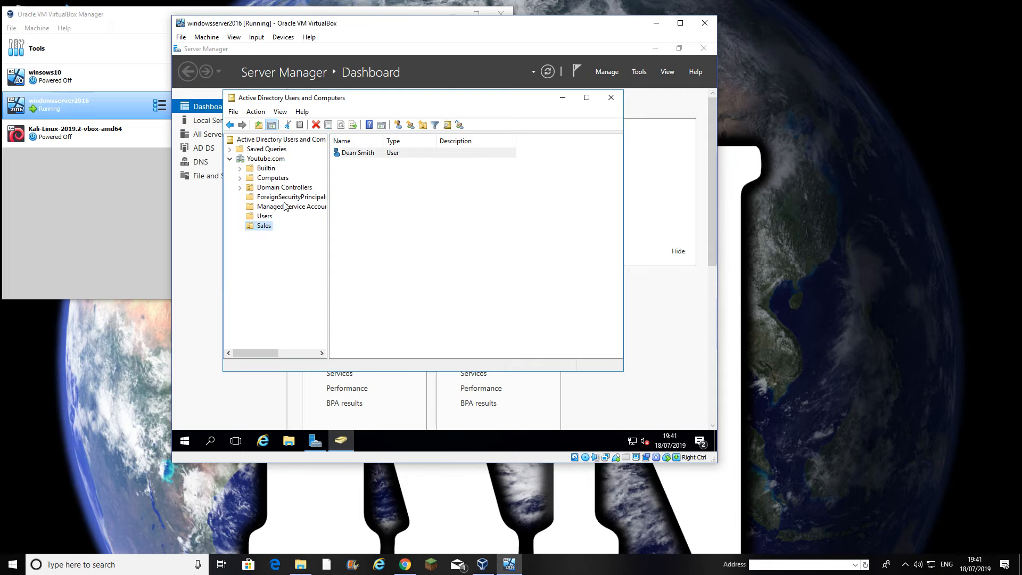
Start the winsows10 VM and arrange the server and Windows 10 windows side by side
left_click_drag(410, 26, 206, 65)
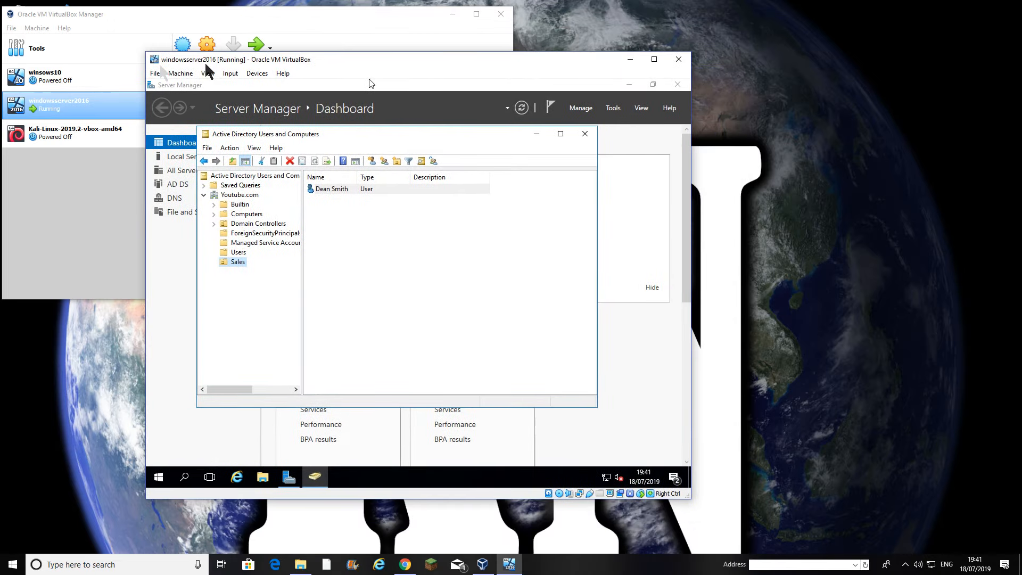
left_click(72, 78)
left_click(256, 53)
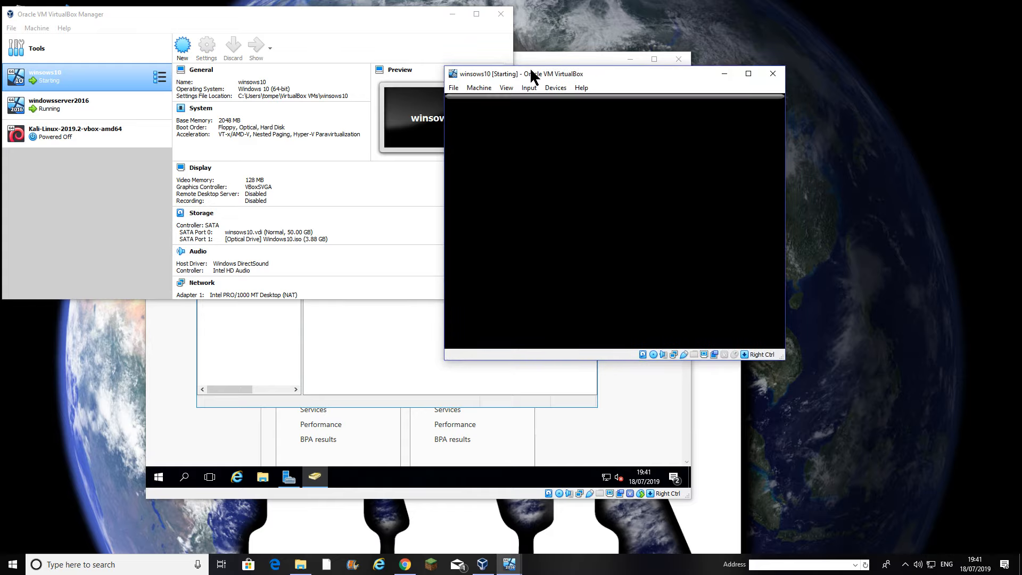
left_click_drag(532, 57, 382, 48)
left_click_drag(608, 76, 770, 89)
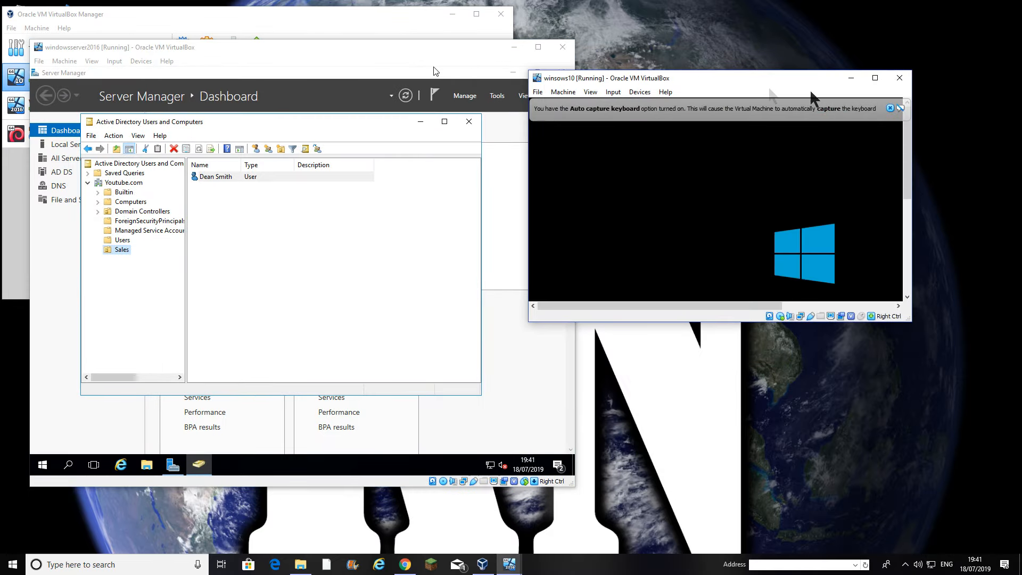
Dismiss the VirtualBox notices and choose the Windows 10 Pro edition in Windows Setup
left_click(900, 108)
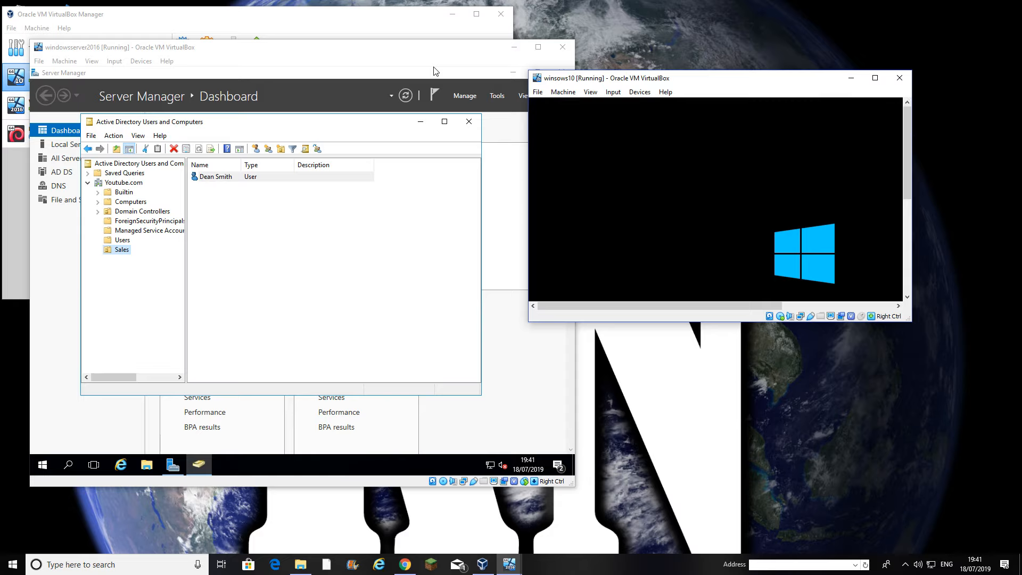
left_click_drag(727, 78, 767, 47)
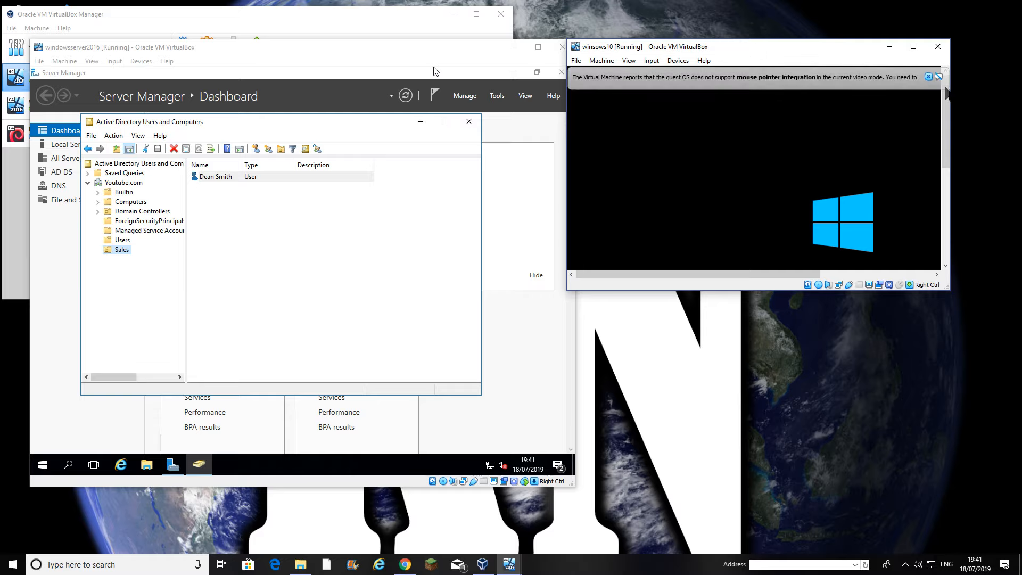
left_click(929, 76)
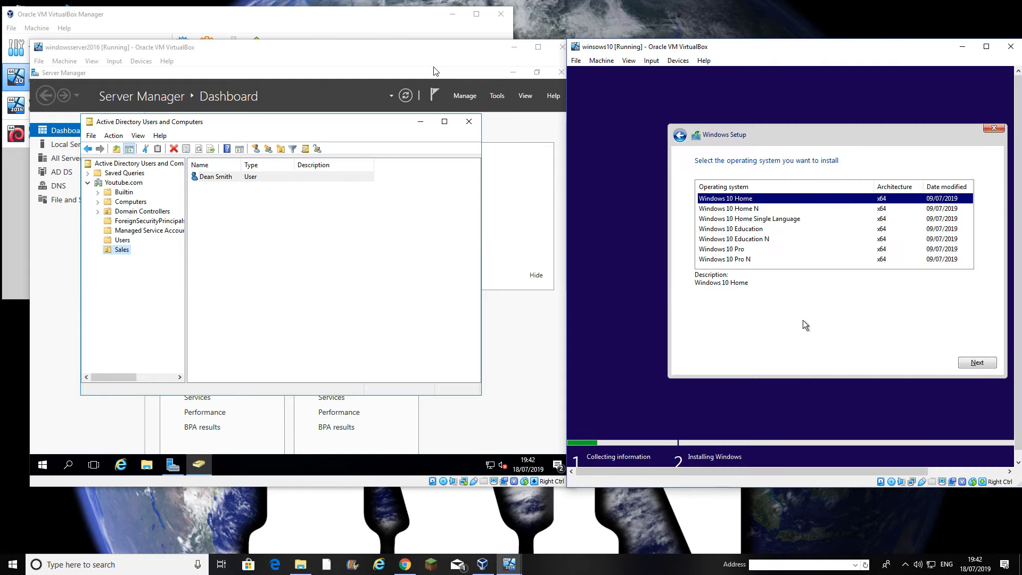
left_click(741, 250)
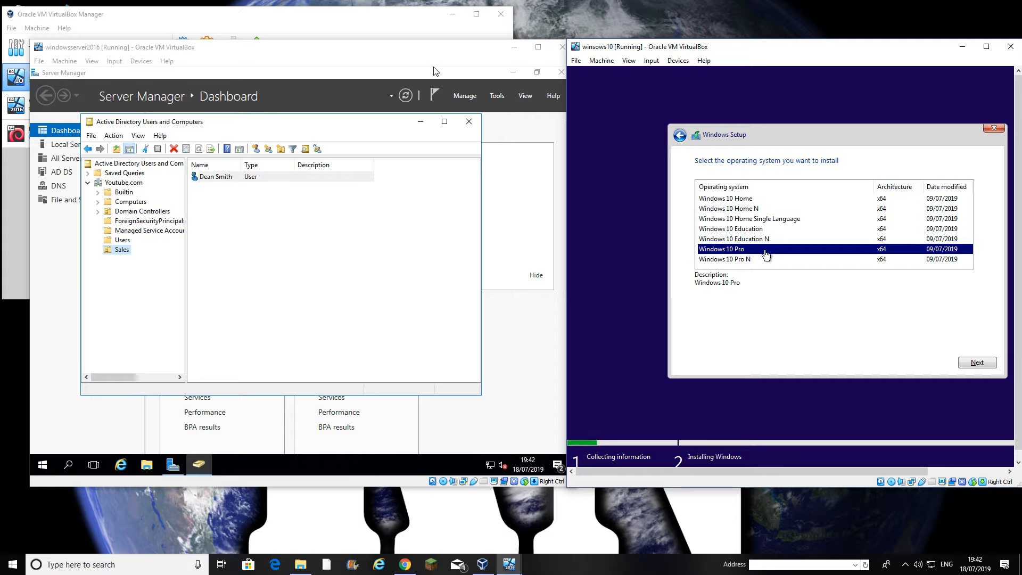
left_click(982, 363)
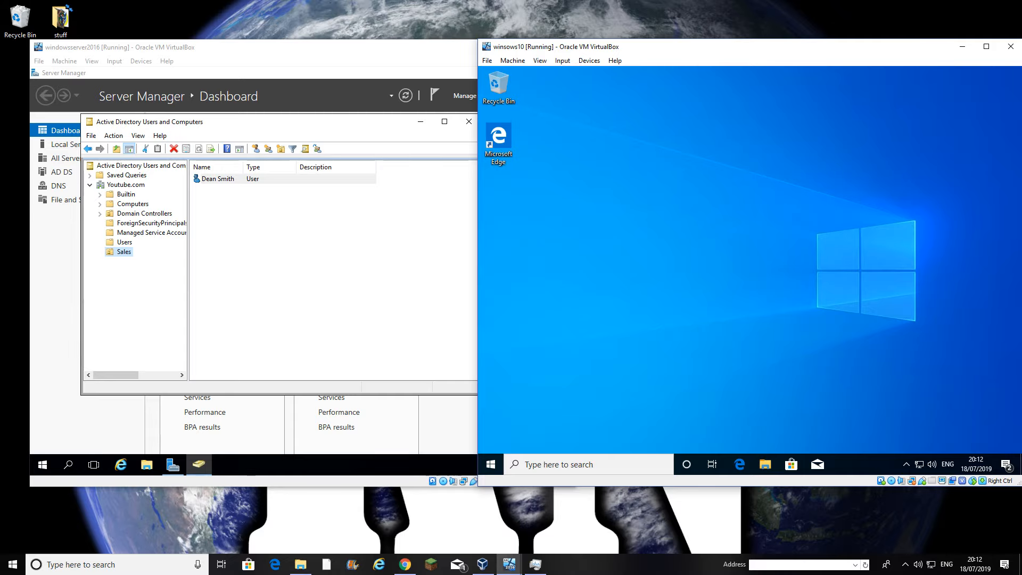
Open This PC's Properties from File Explorer to view DESKTOP-GV7EH37 in WORKGROUP
key("super+i")
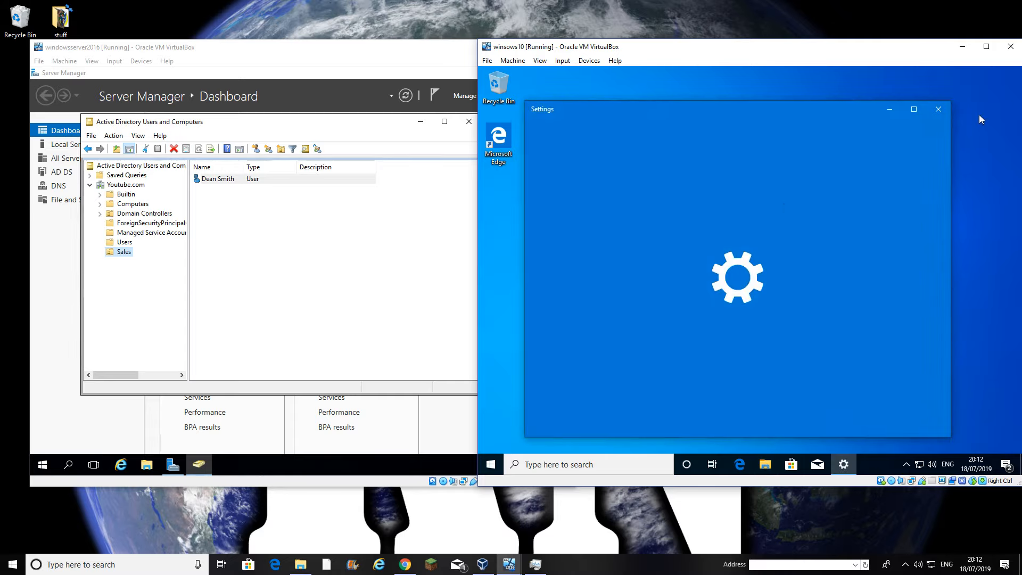
left_click(938, 110)
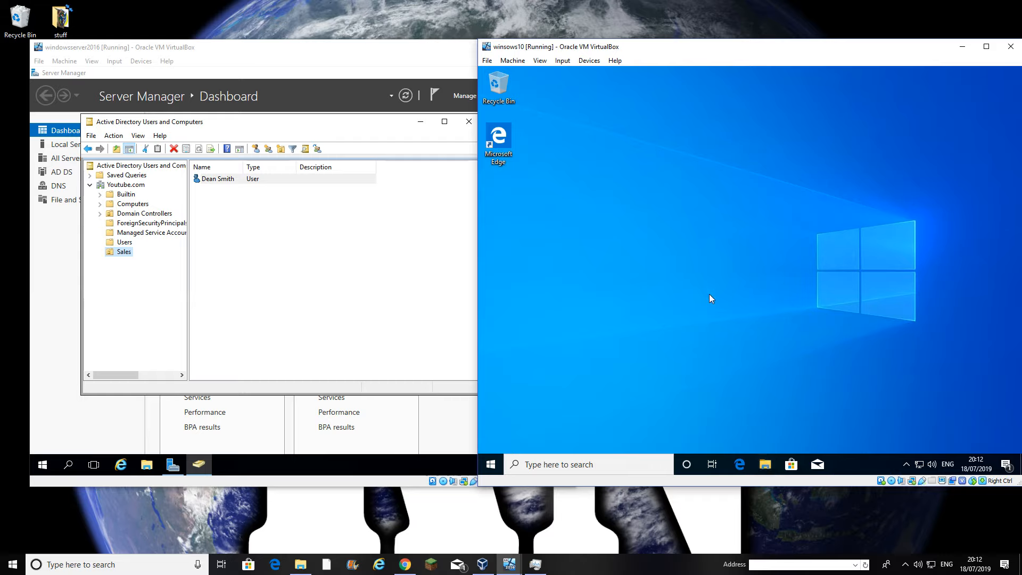
key("super+e")
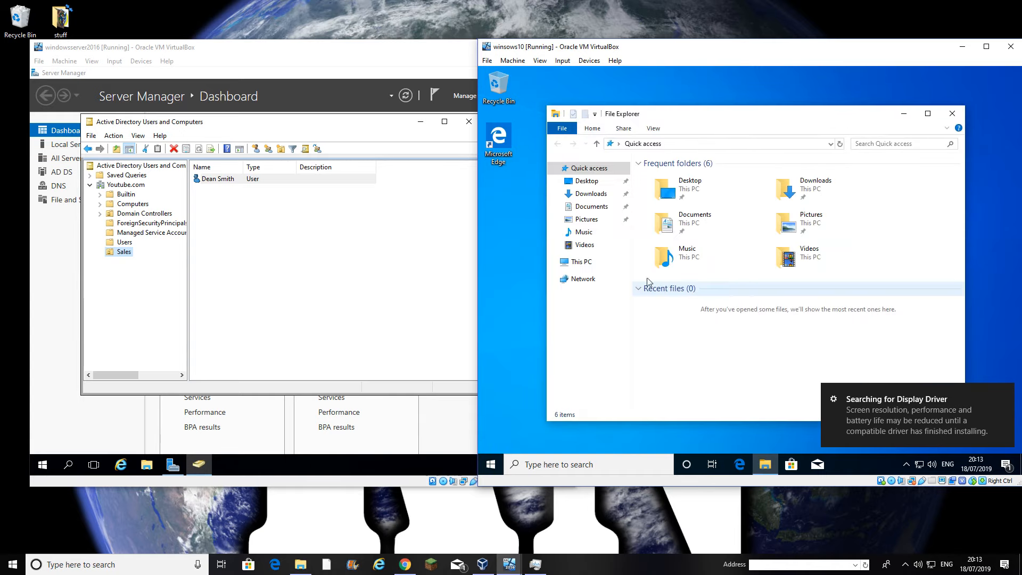
left_click(581, 263)
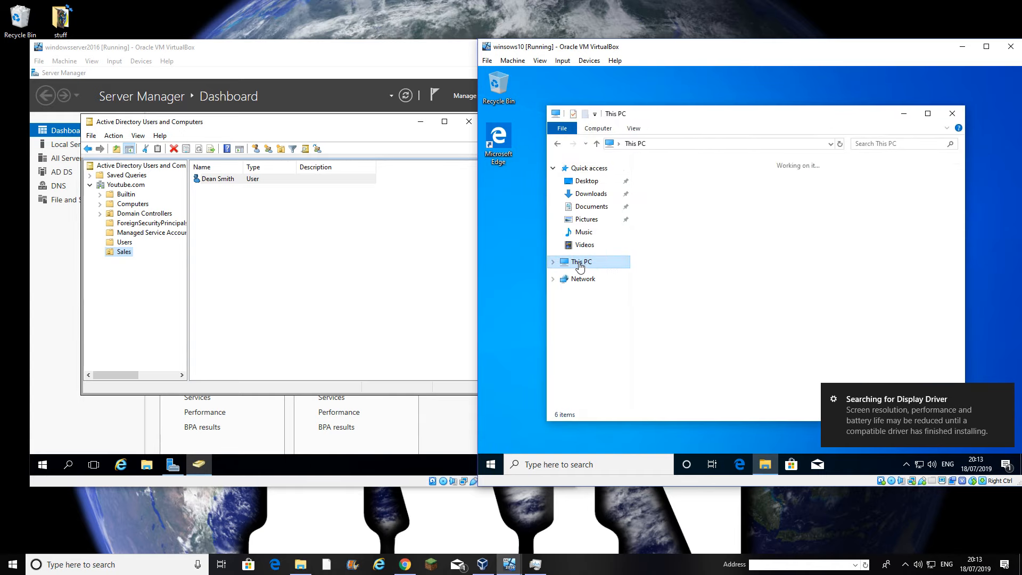
right_click(604, 270)
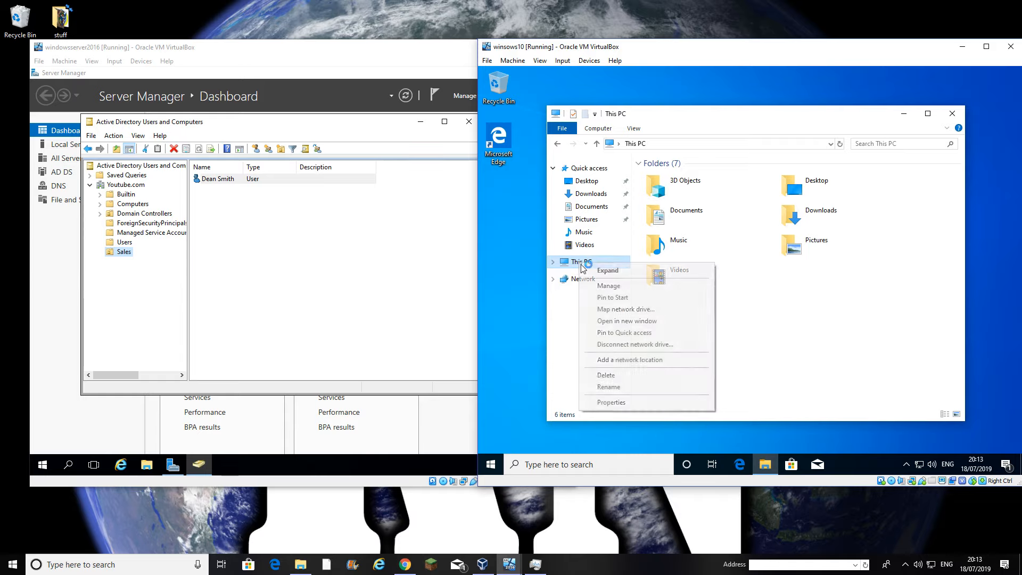
left_click(612, 403)
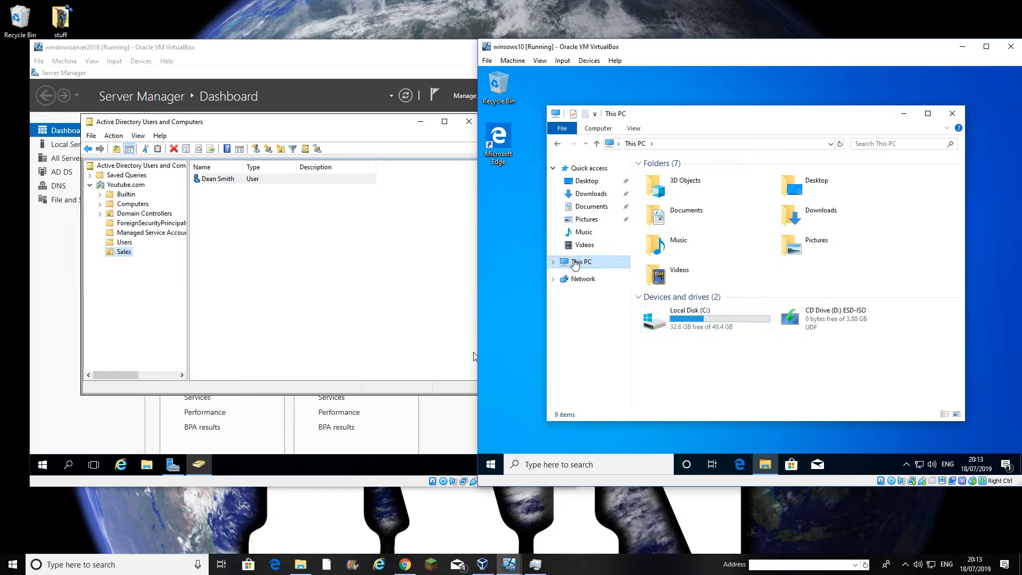
right_click(575, 266)
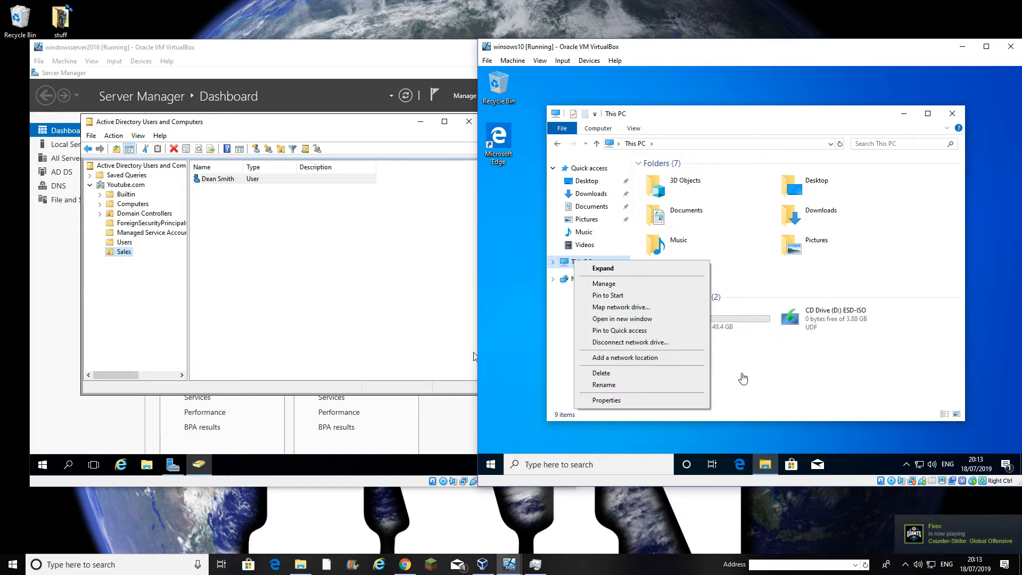
left_click(739, 392)
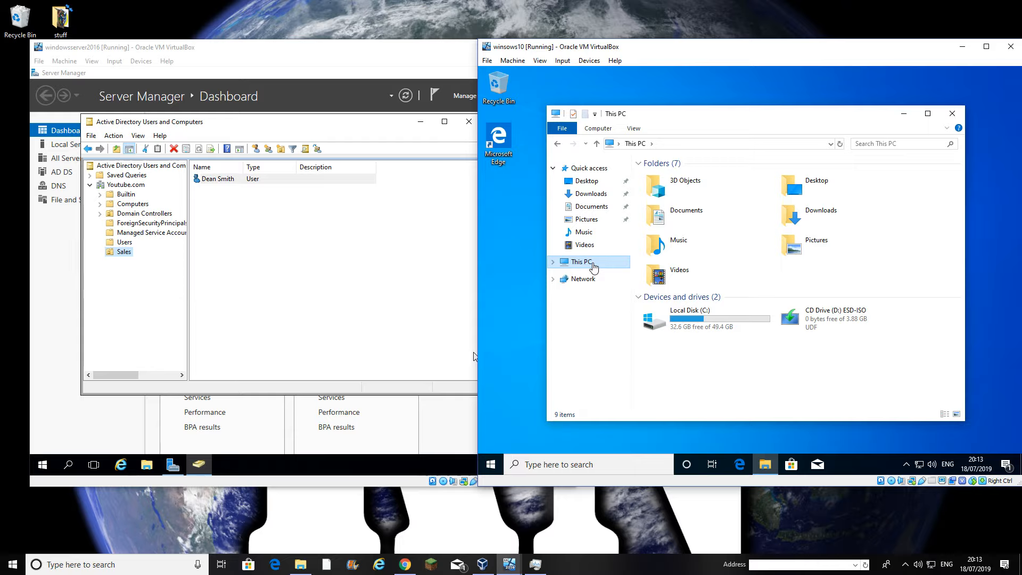
right_click(594, 267)
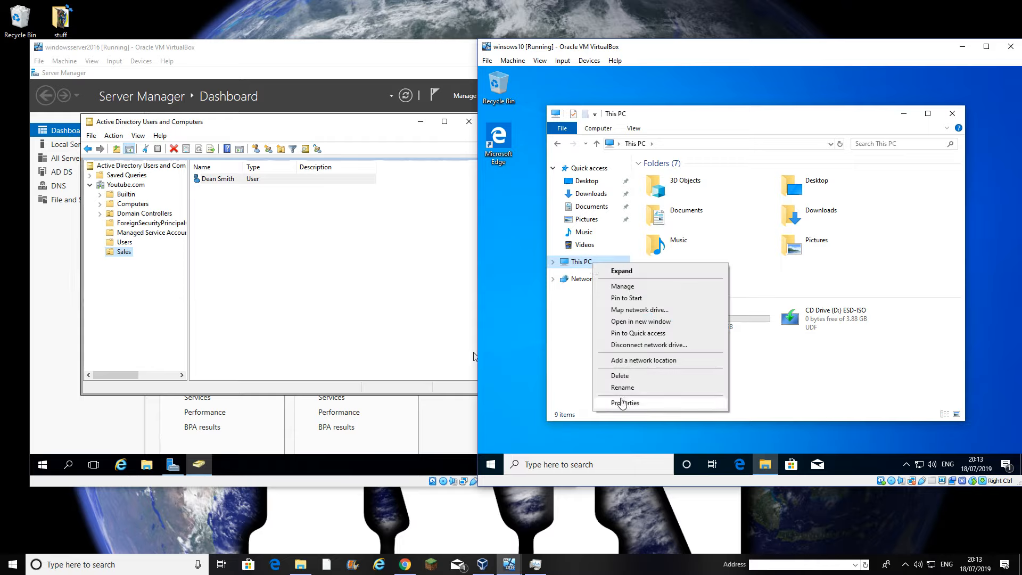
left_click(623, 403)
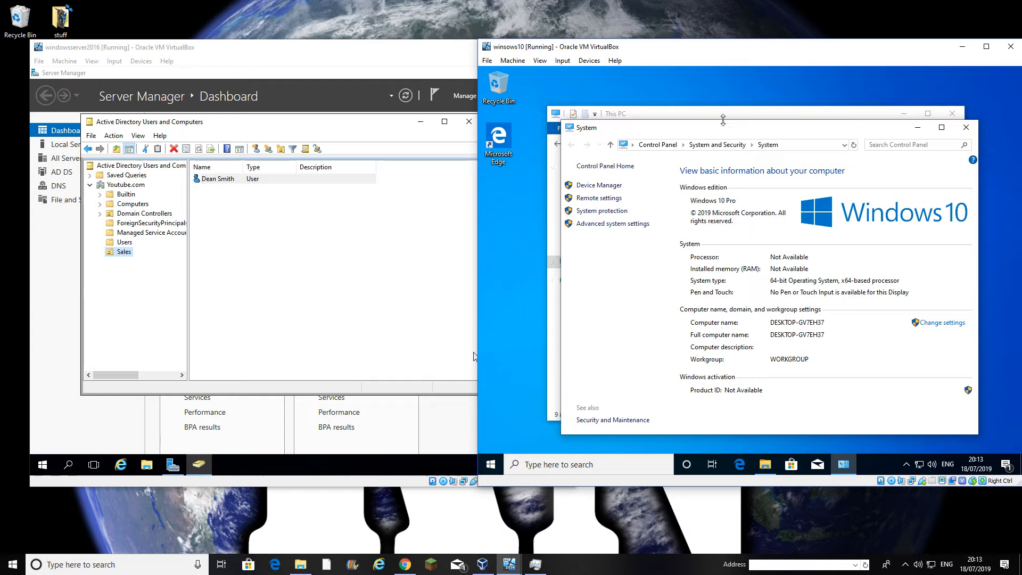
Rename the computer to Sales-01 and make it a member of the youtubedomain domain
left_click(940, 323)
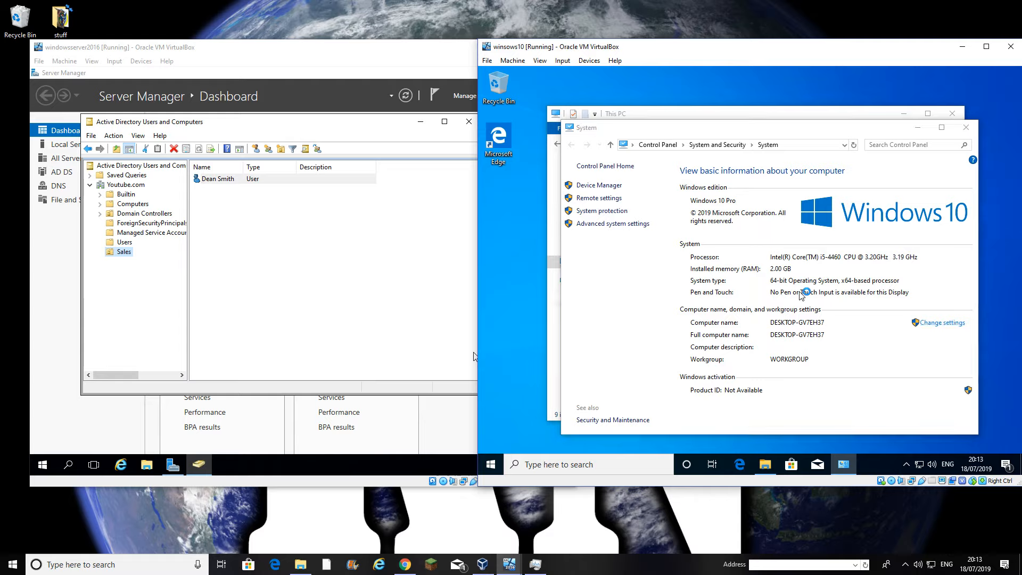
left_click(705, 265)
left_click(603, 194)
left_click_drag(604, 194, 529, 194)
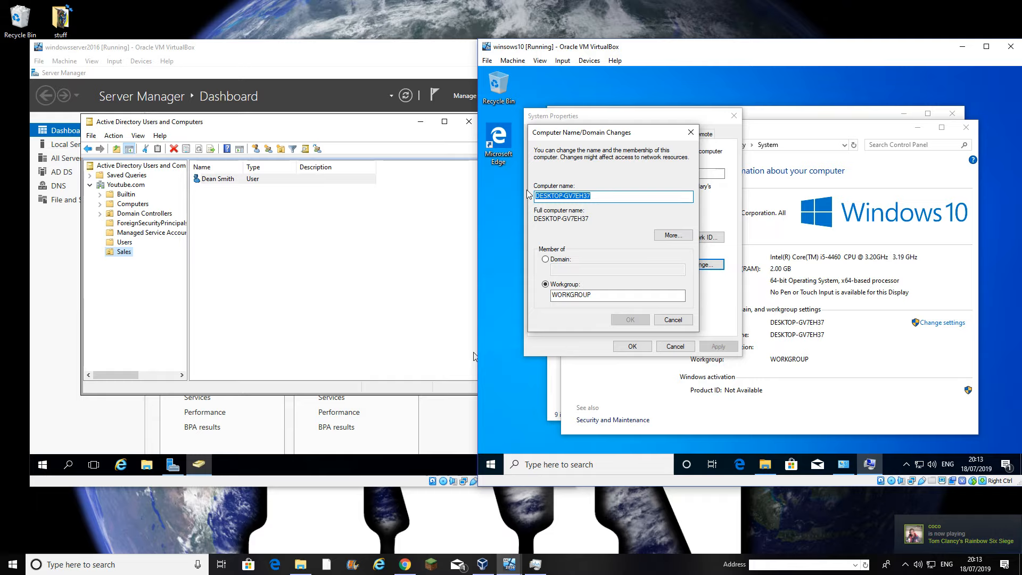
type("Sal")
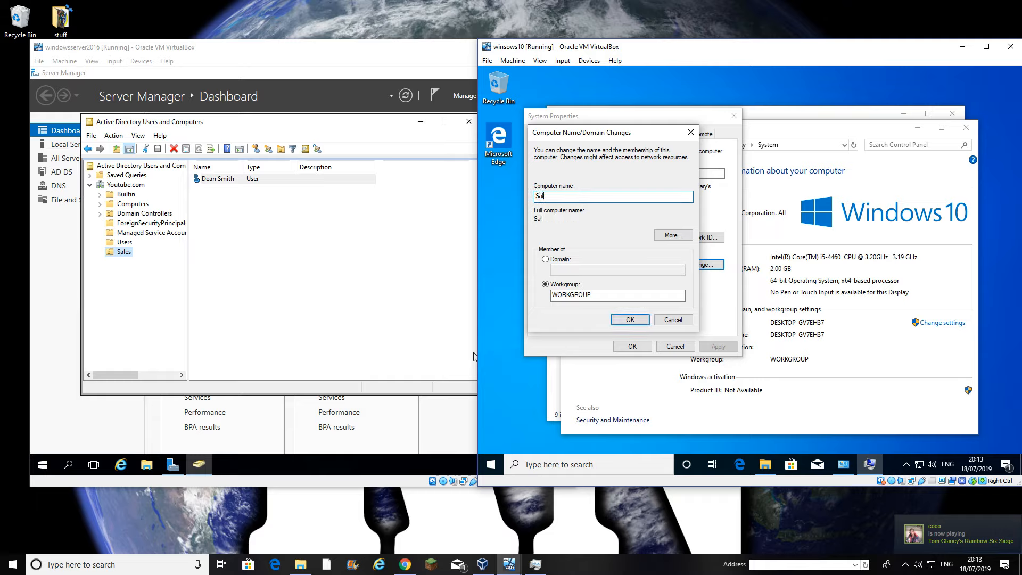
type("es-01")
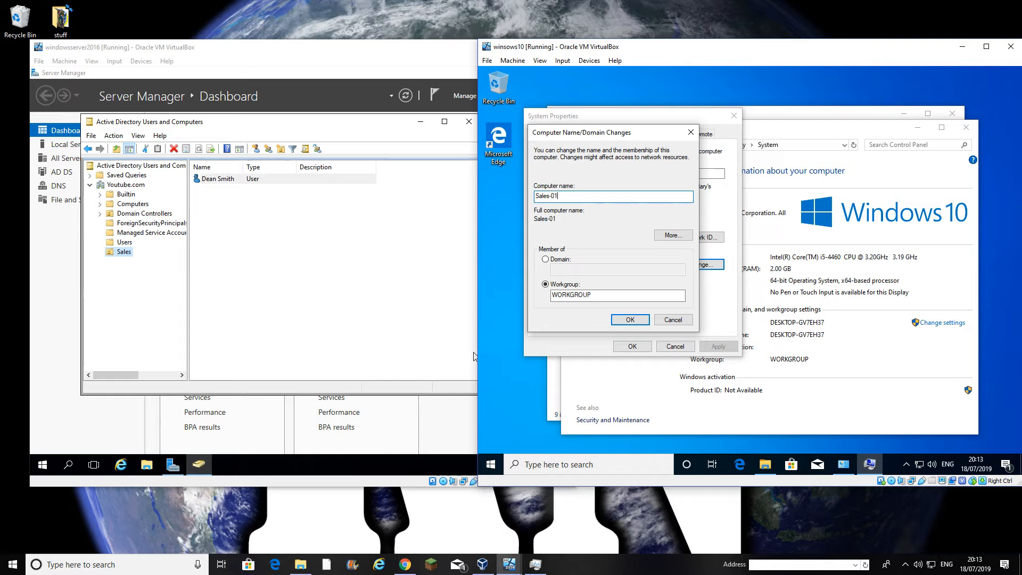
left_click(559, 260)
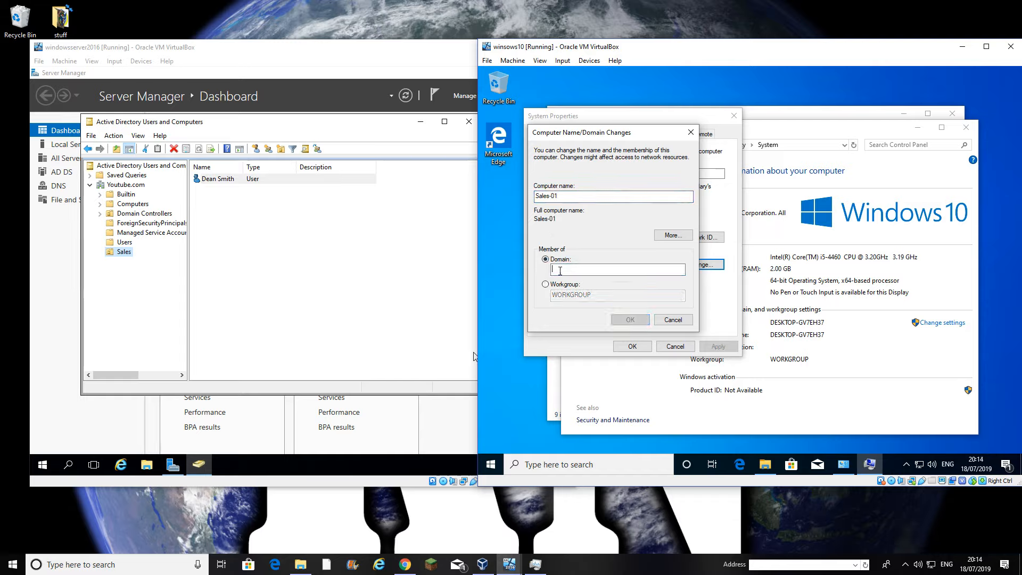
type("youtubedomain")
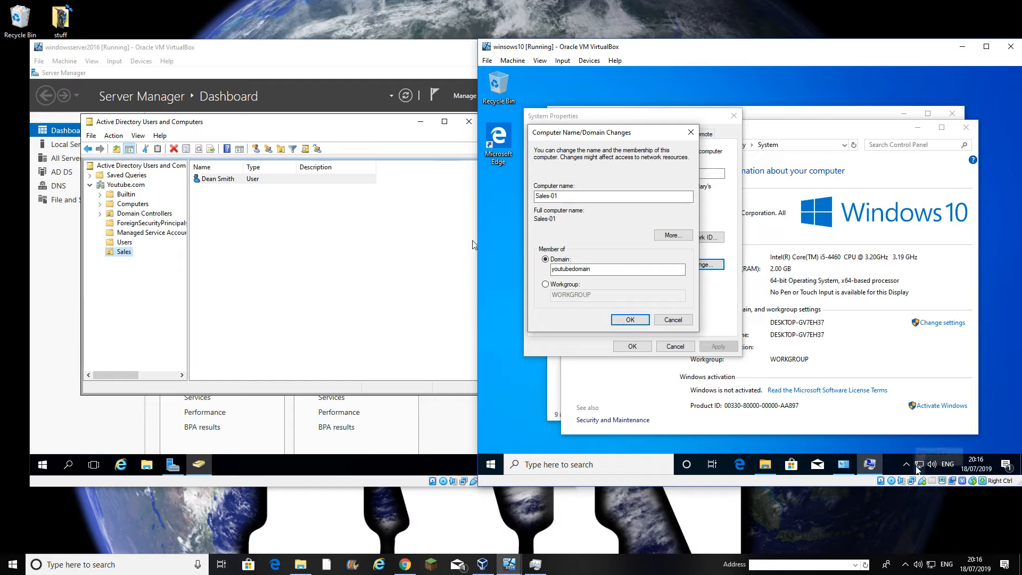
right_click(918, 466)
Switch the Ethernet adapter's IPv4 properties to manually specified DNS server addresses
left_click(910, 453)
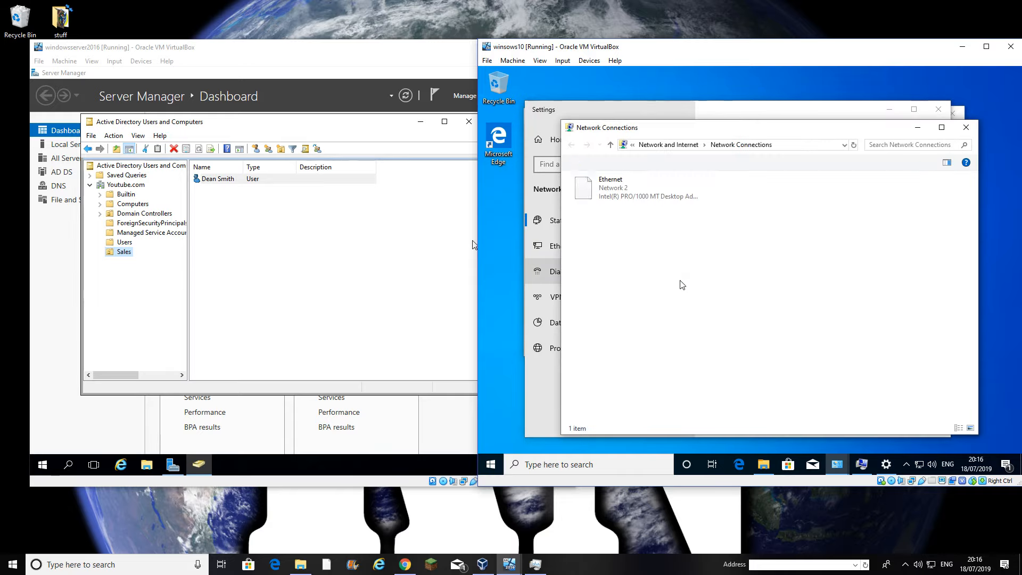
right_click(632, 196)
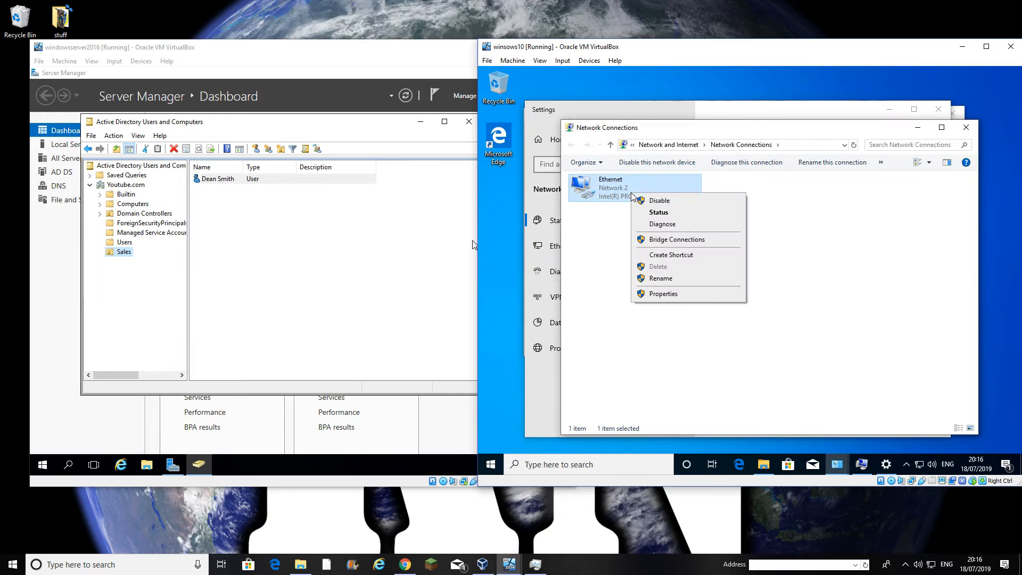
left_click(661, 294)
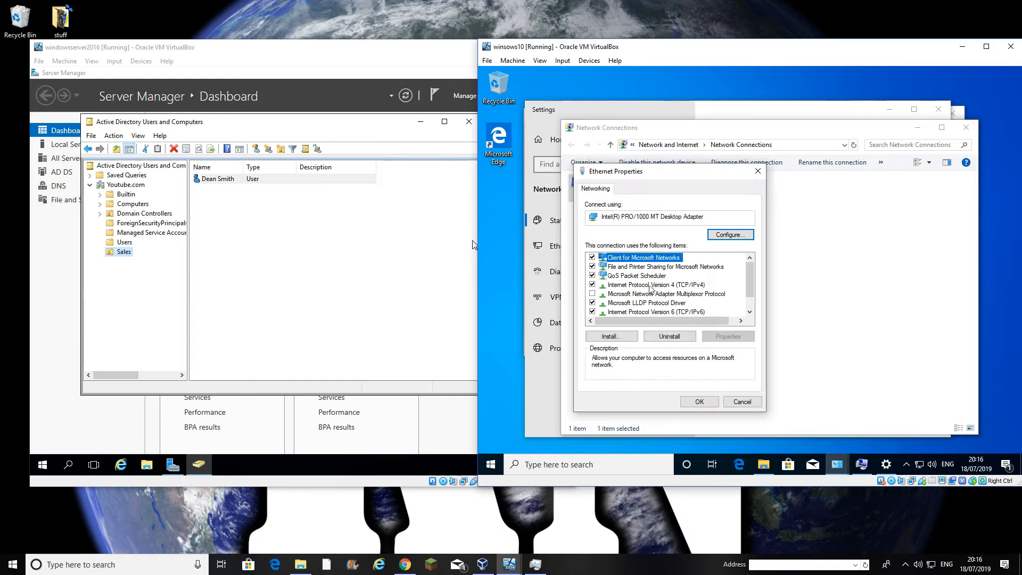
left_click(653, 285)
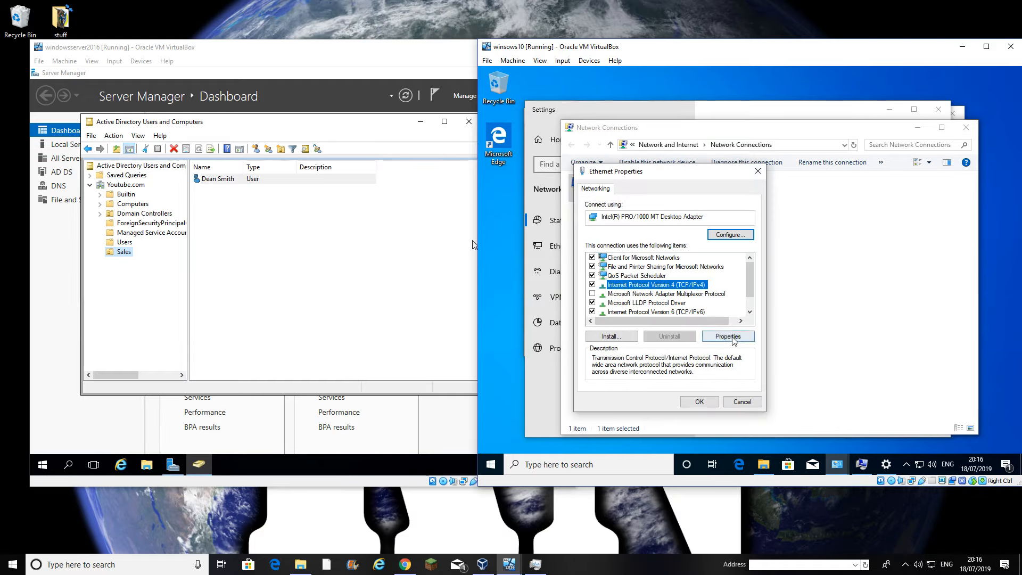
left_click(729, 337)
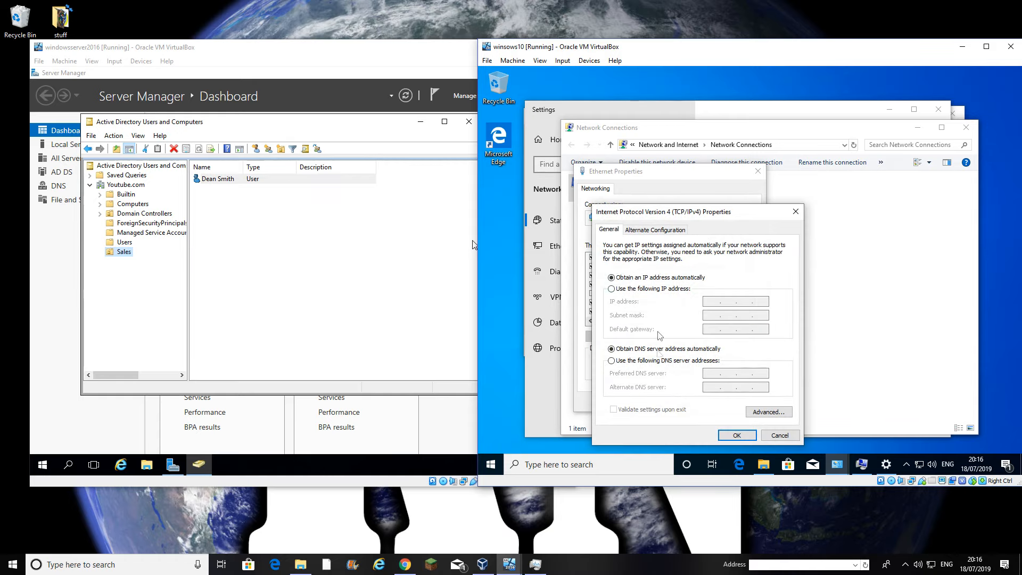
left_click(656, 363)
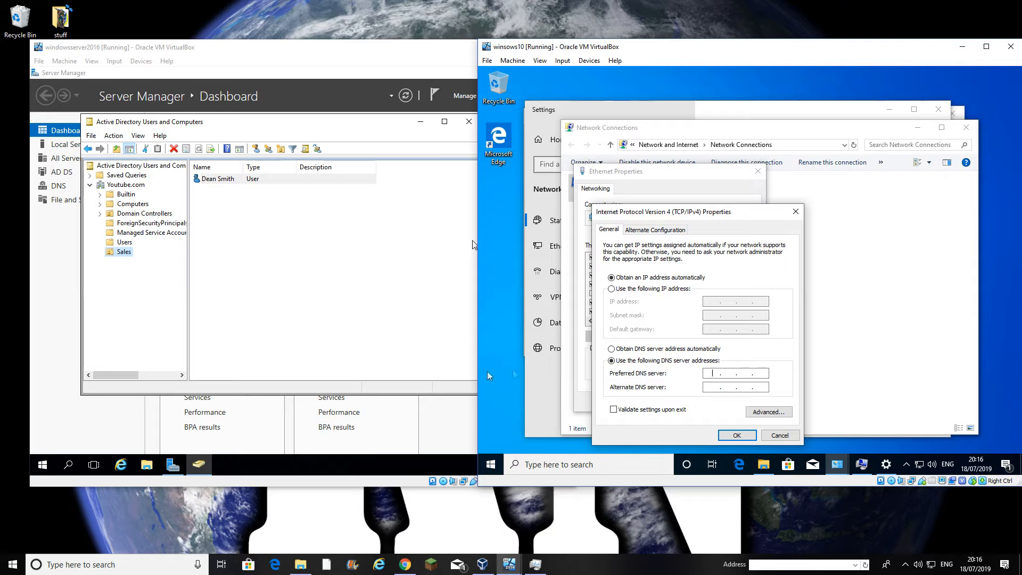
Run ipconfig in a Command Prompt on the server to read its address 192.168.1.11
left_click(42, 465)
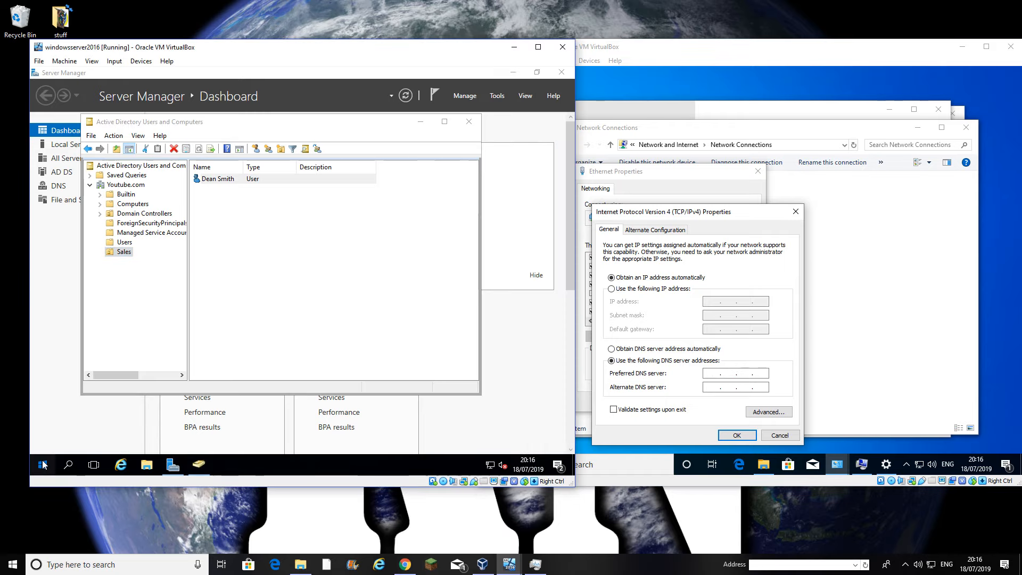
type("cmd")
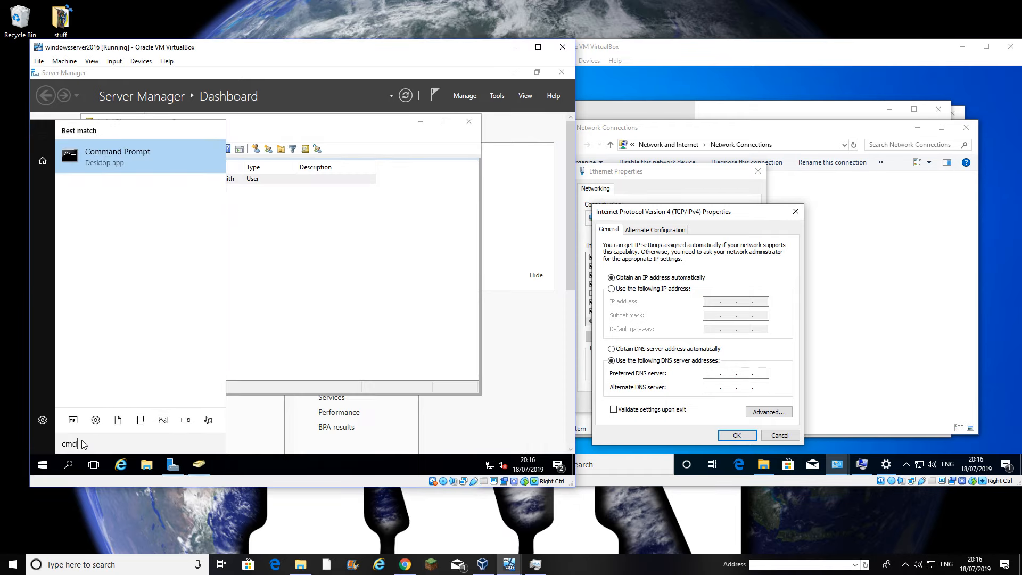
key("Return")
type("ipconfig")
key("Return")
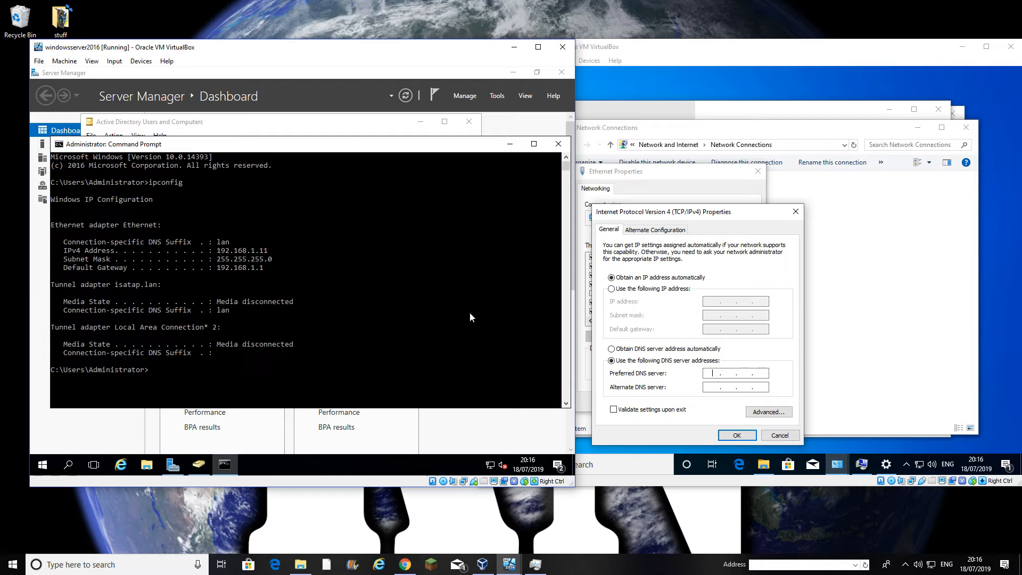
left_click(717, 372)
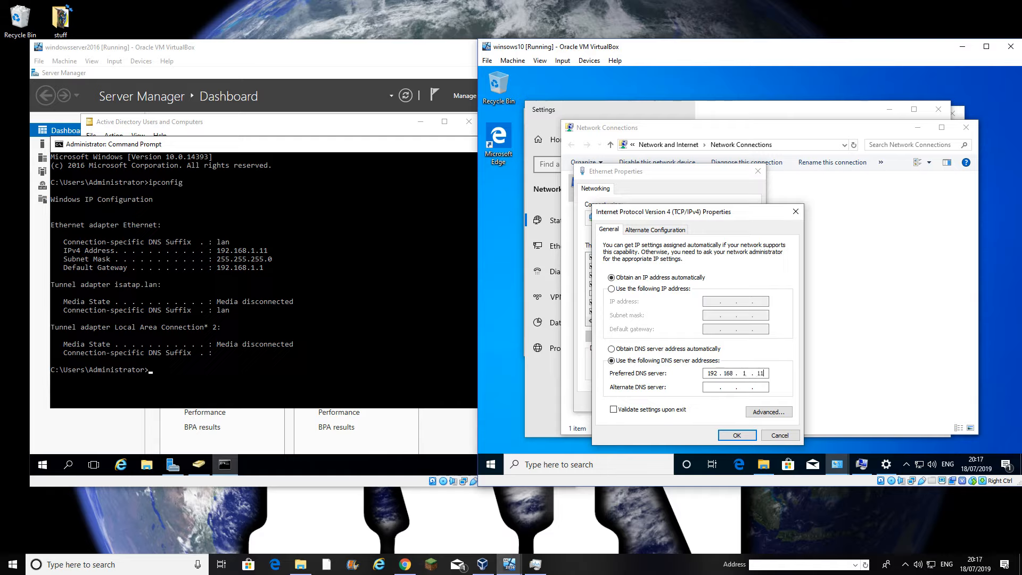
Save 192.168.1.11 as the preferred DNS server and close the Ethernet properties
left_click(738, 437)
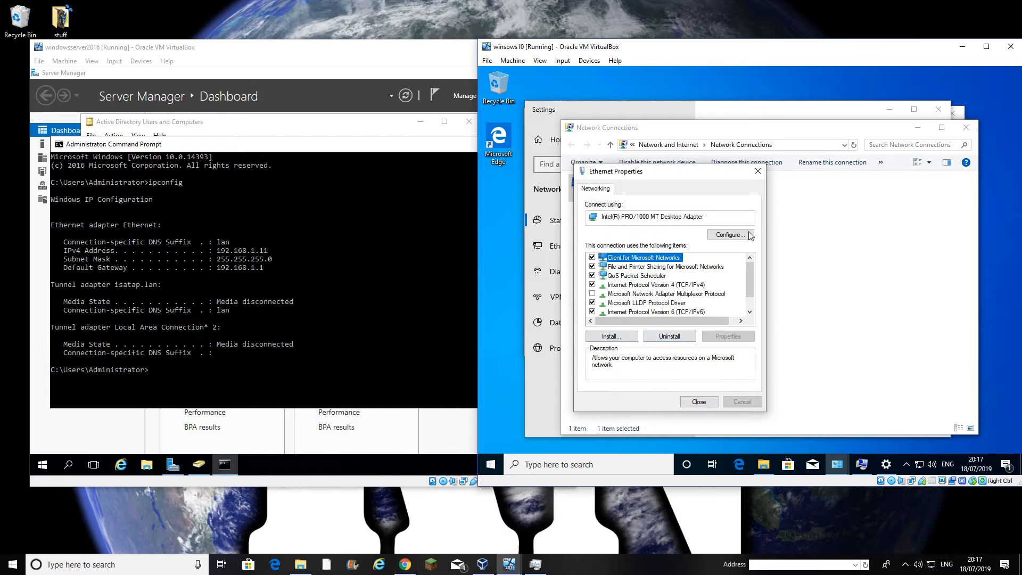
left_click(758, 170)
left_click(697, 119)
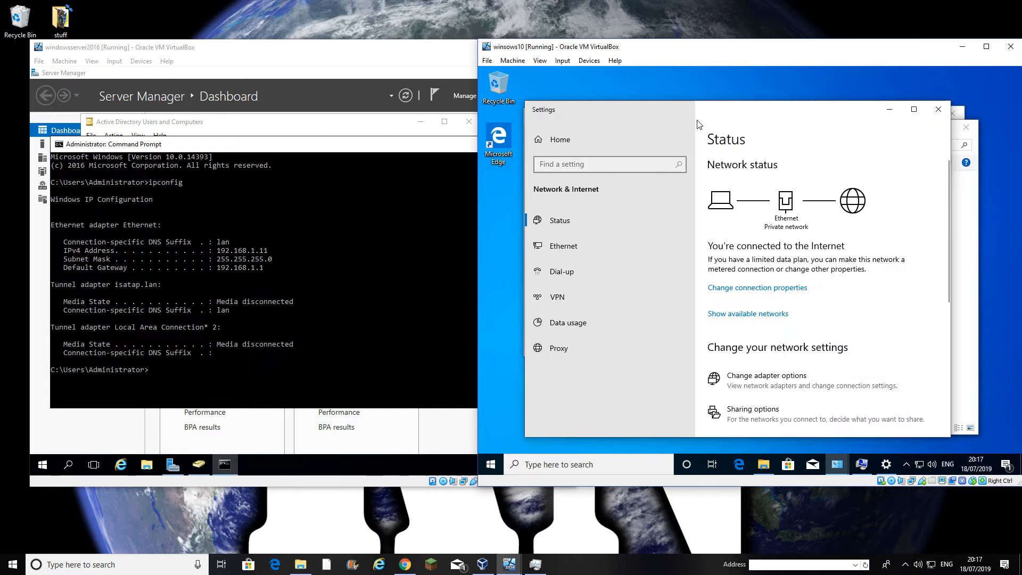
Apply the Sales-01 name and youtubedomain membership, then close the server's Command Prompt
left_click(862, 465)
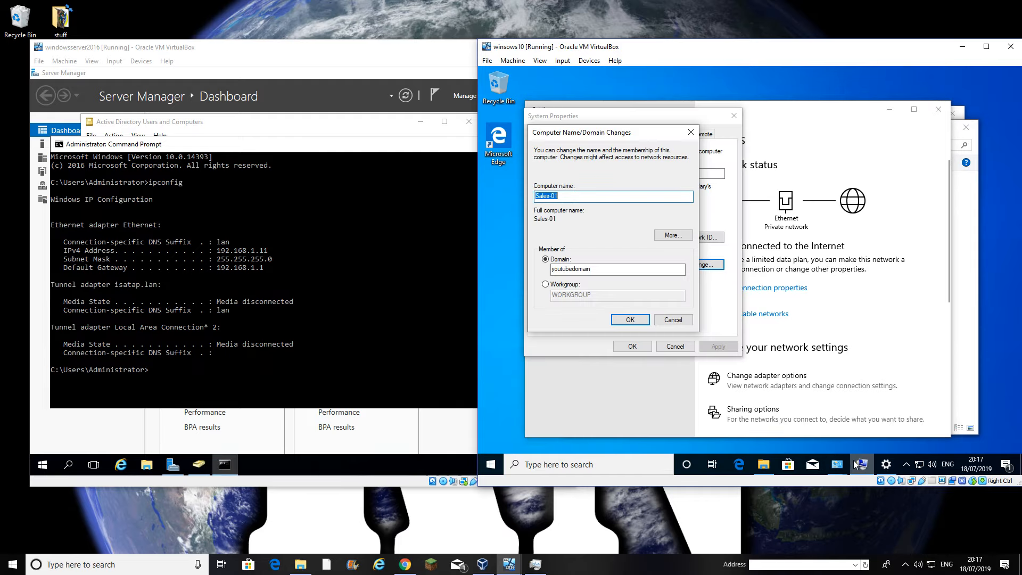
left_click(615, 318)
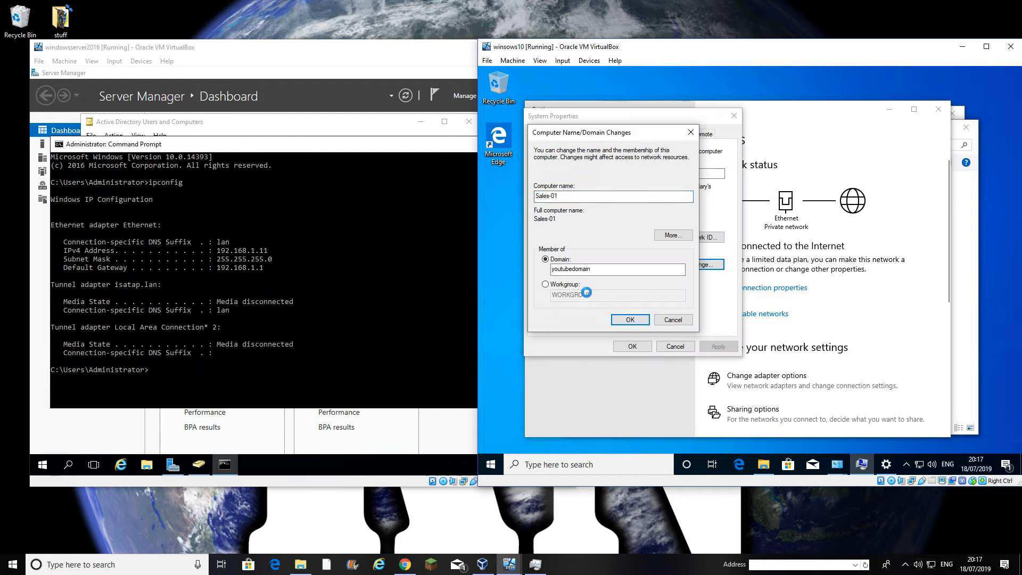
left_click(461, 165)
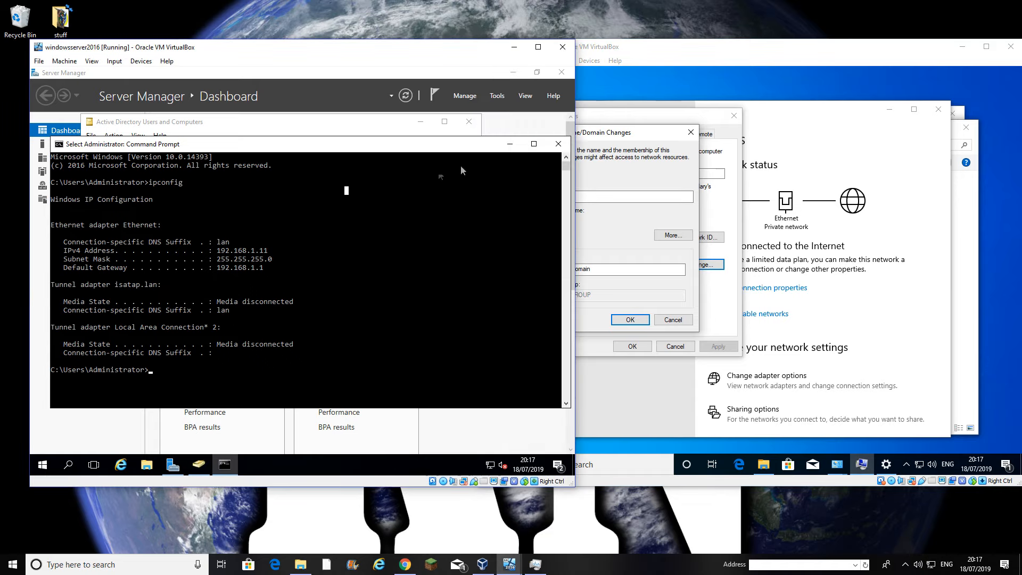
left_click(557, 144)
left_click(612, 230)
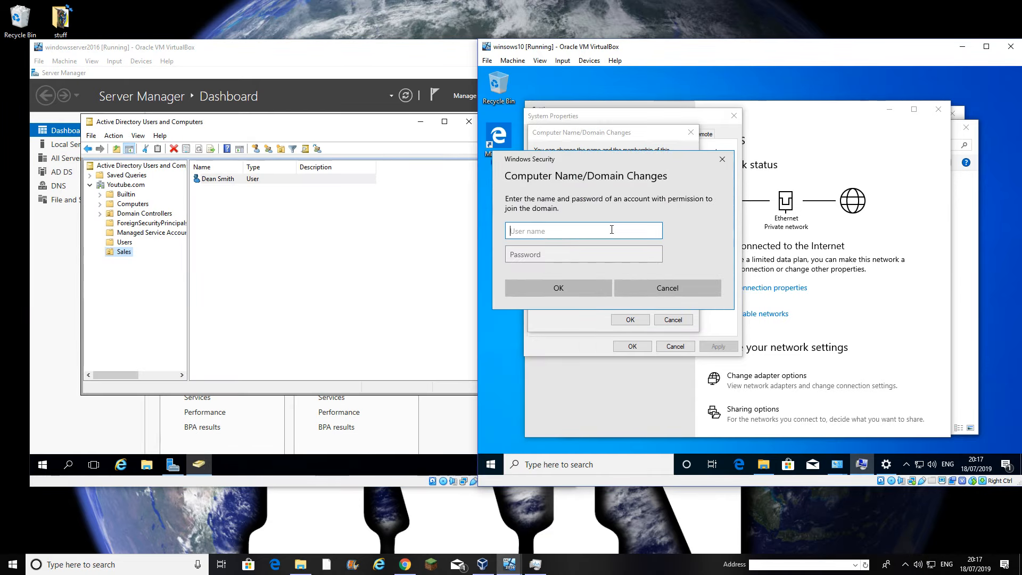
Authorize the domain join with the domain Administrator account and its password
type("administrator")
key("Tab")
type("*******")
key("Return")
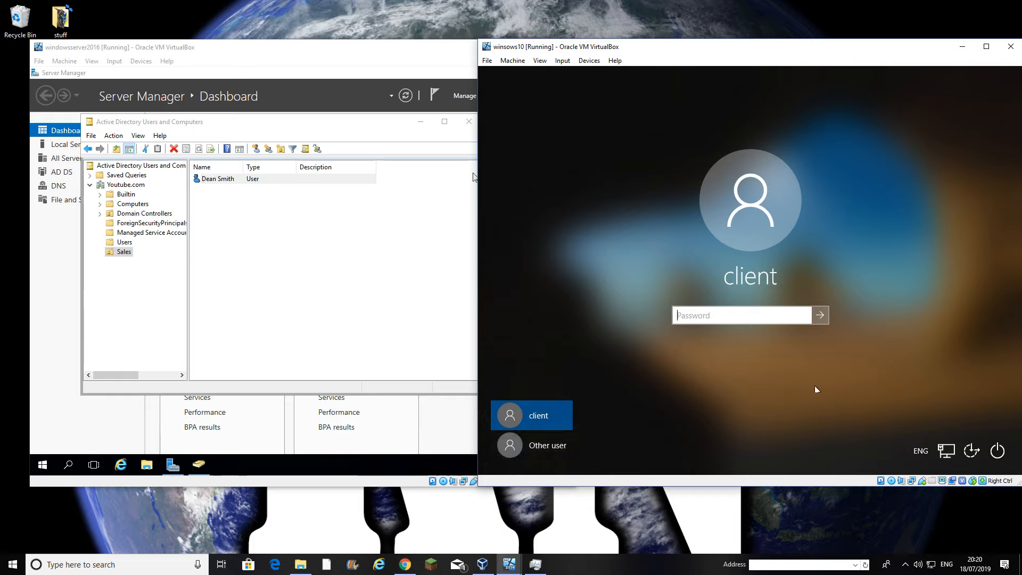
Sign in through Other user with the new domain user's user name and password
left_click(545, 449)
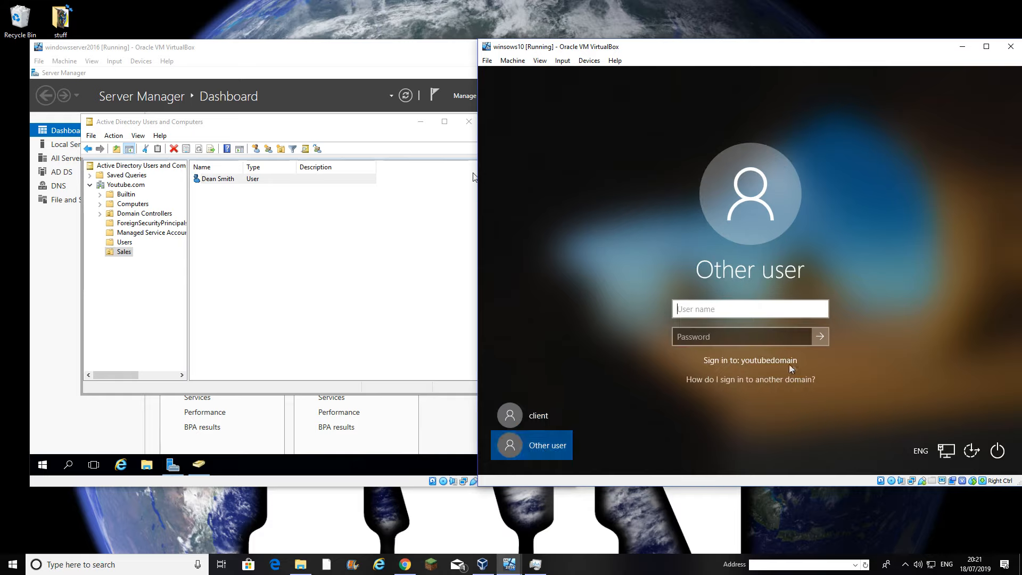
left_click(691, 313)
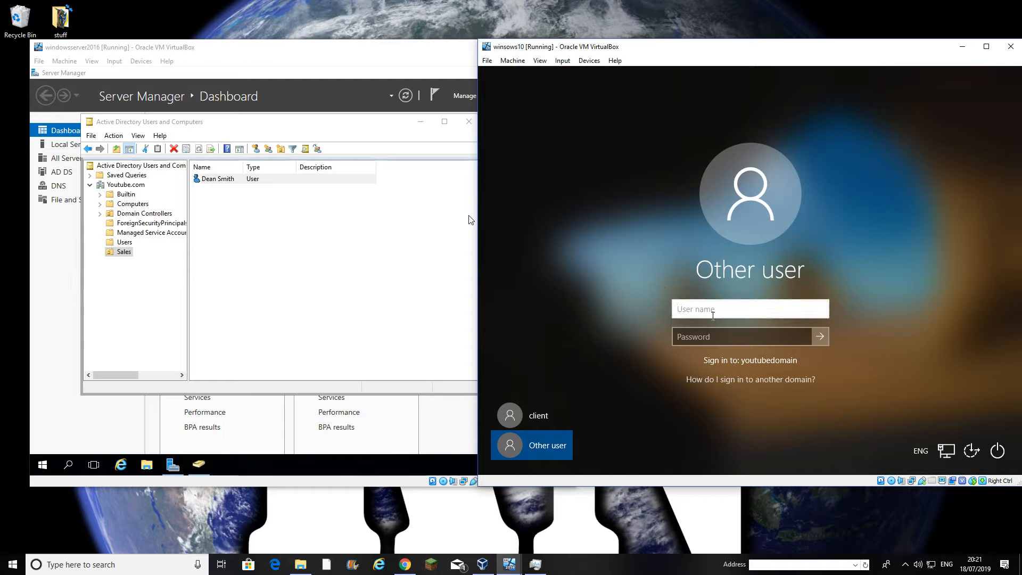
left_click(743, 343)
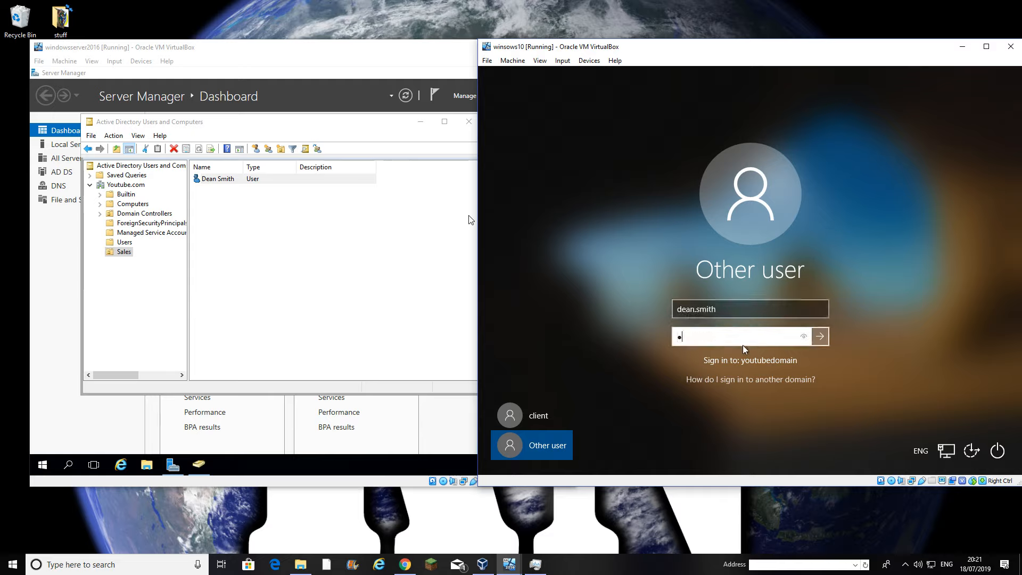
key("Return")
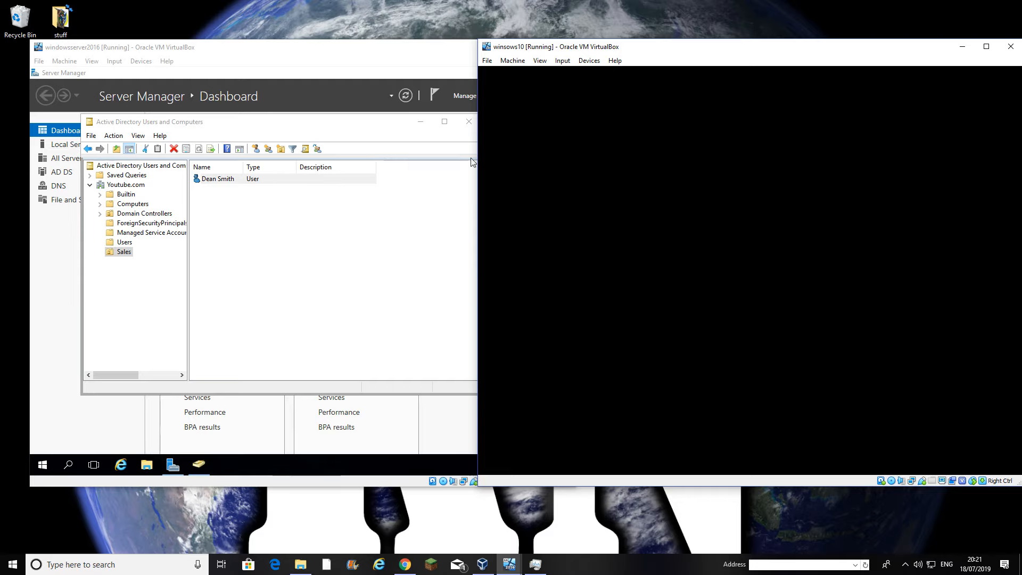
Place the server VM window at the left edge and the Windows 10 VM window beside it
left_click_drag(335, 51, 302, 52)
left_click(655, 172)
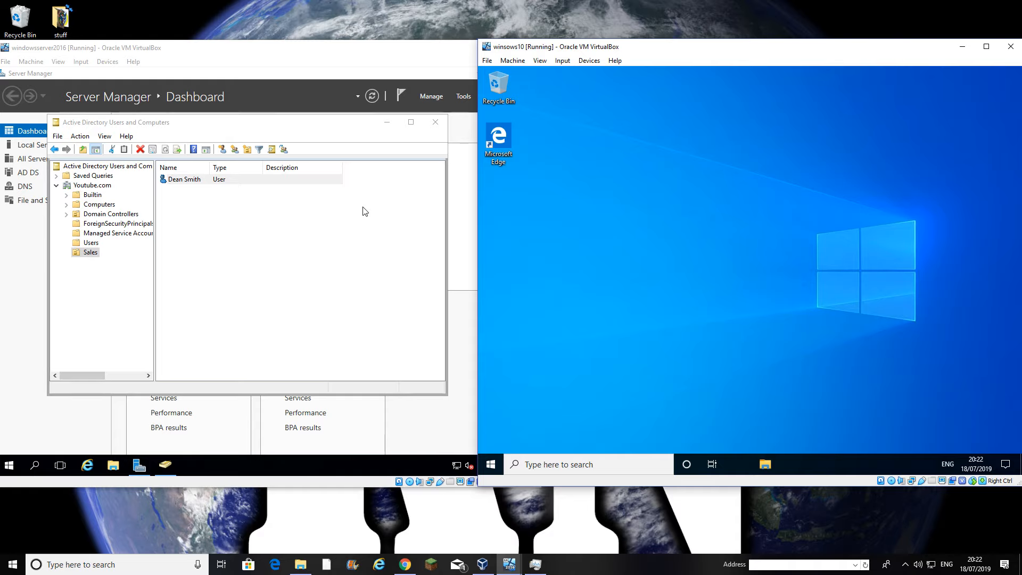
left_click_drag(778, 49, 601, 41)
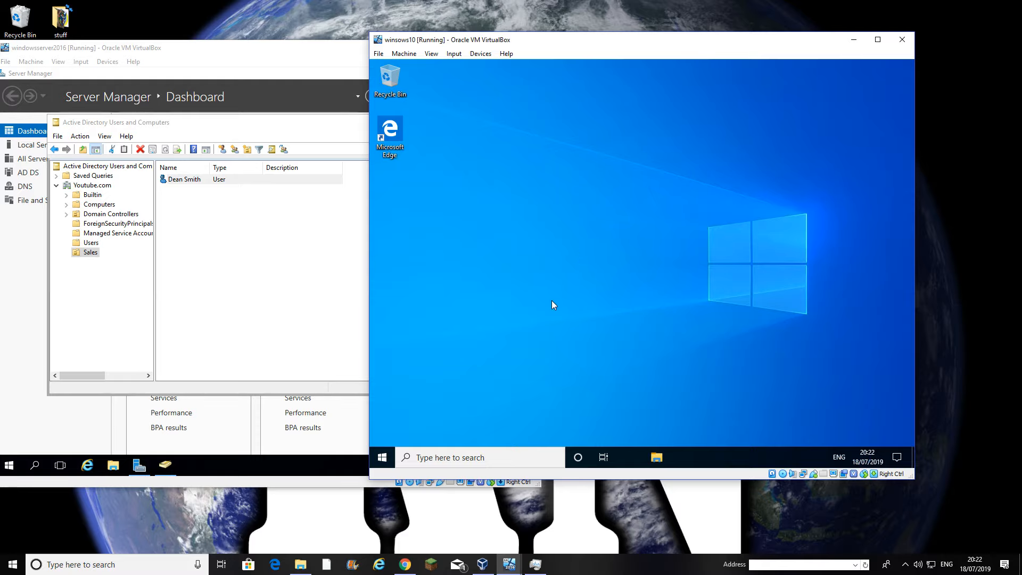
left_click_drag(507, 43, 604, 48)
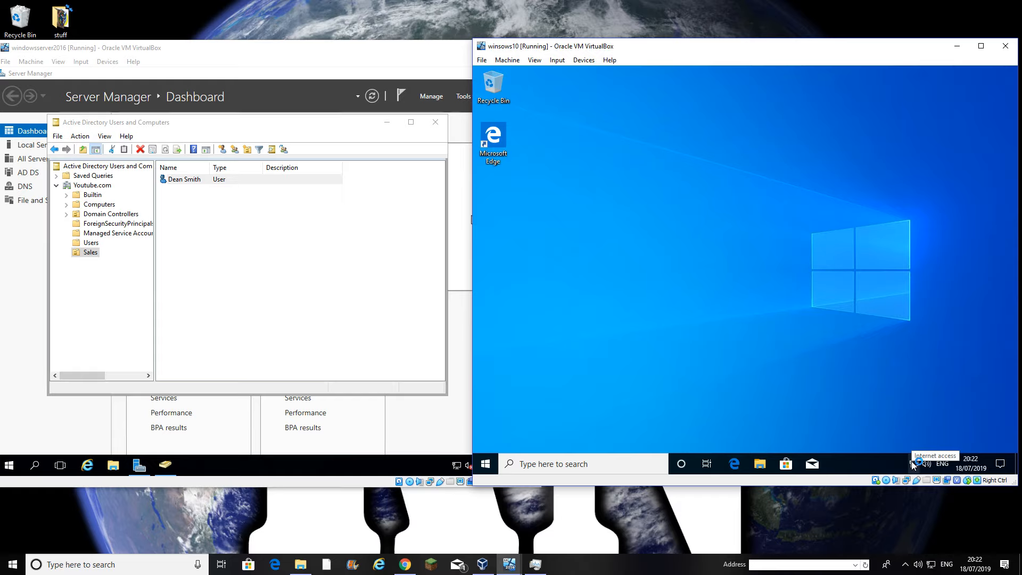
left_click(486, 465)
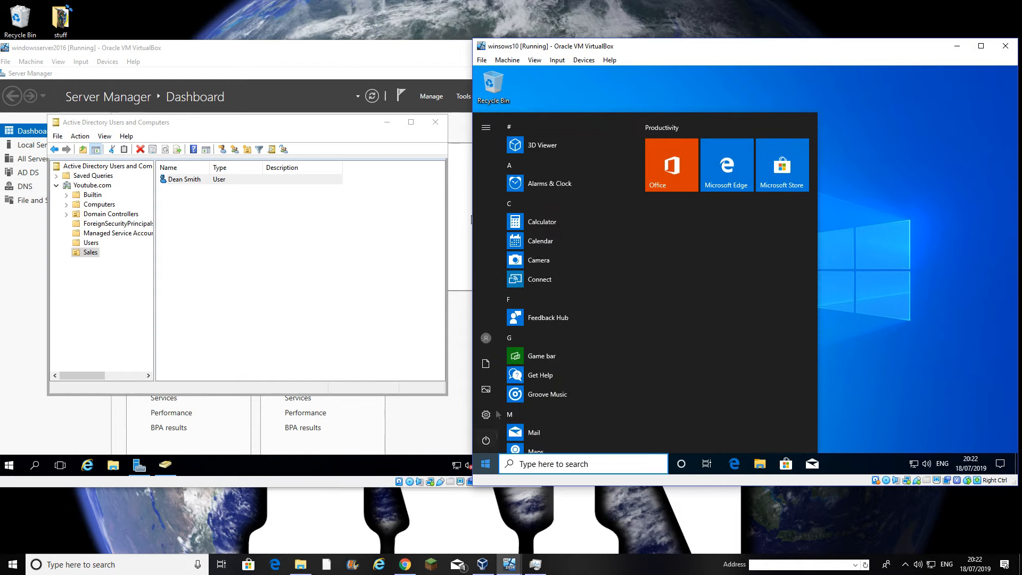
left_click(486, 339)
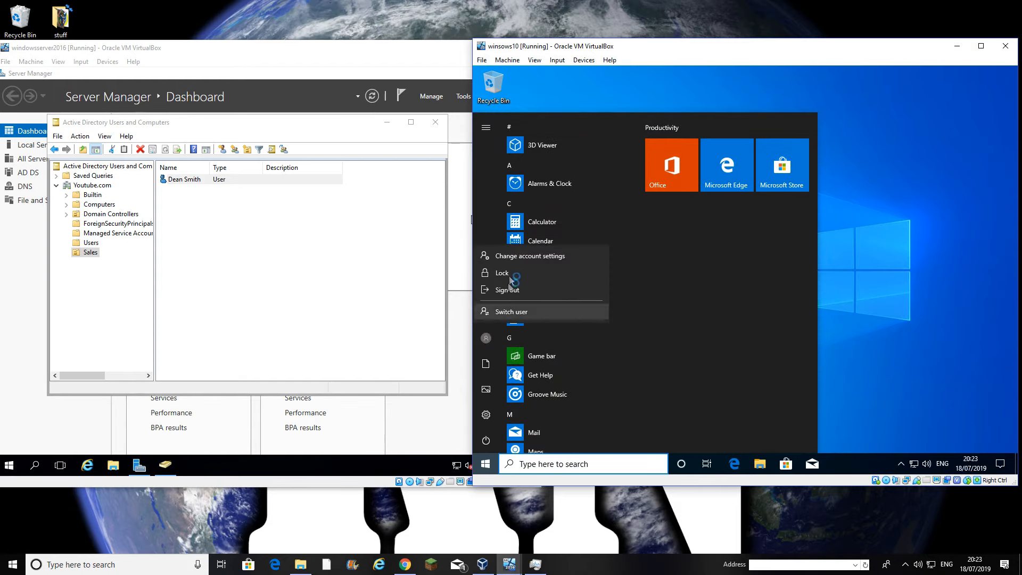
left_click(517, 257)
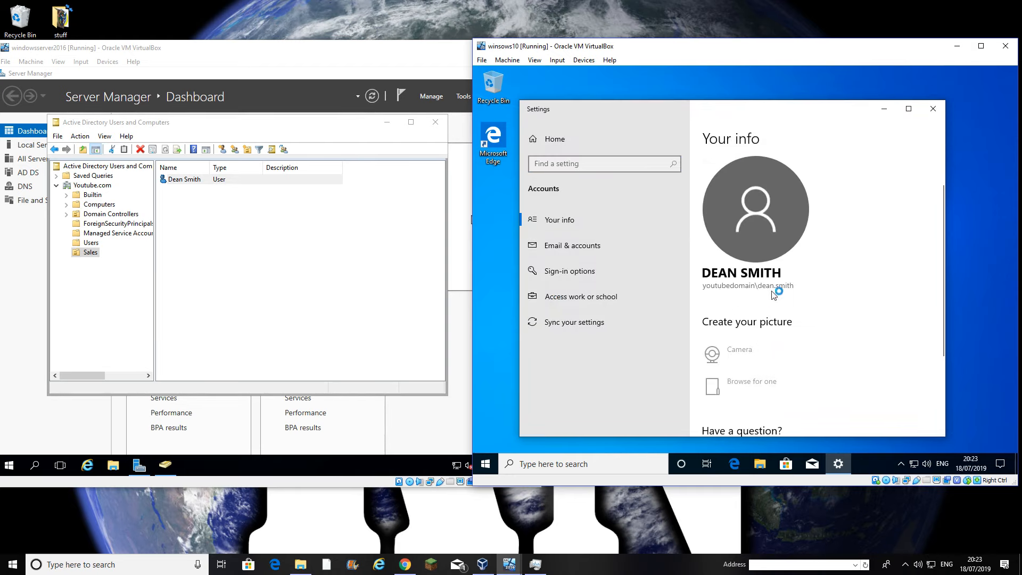
left_click(933, 109)
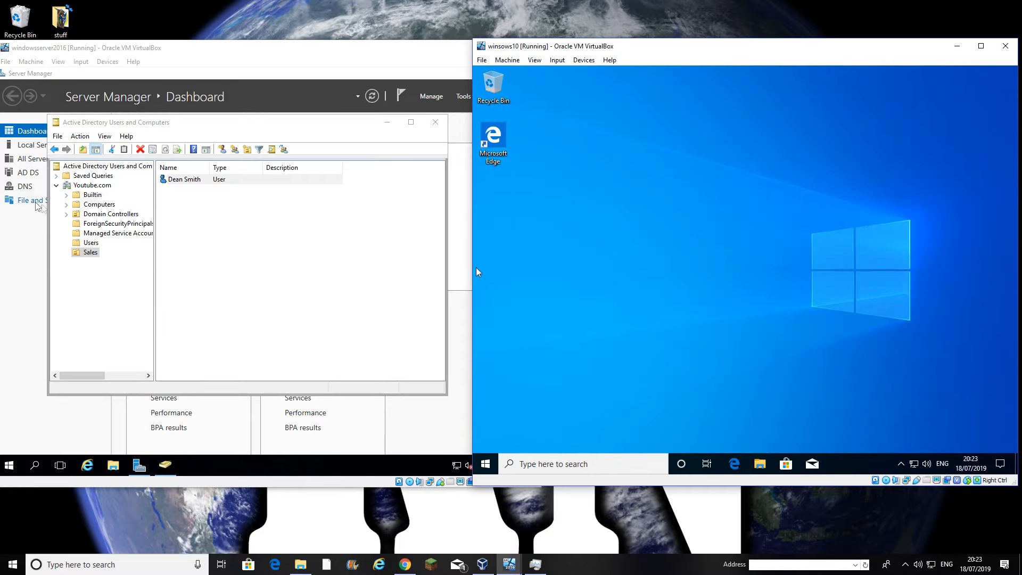
left_click(69, 206)
left_click(90, 205)
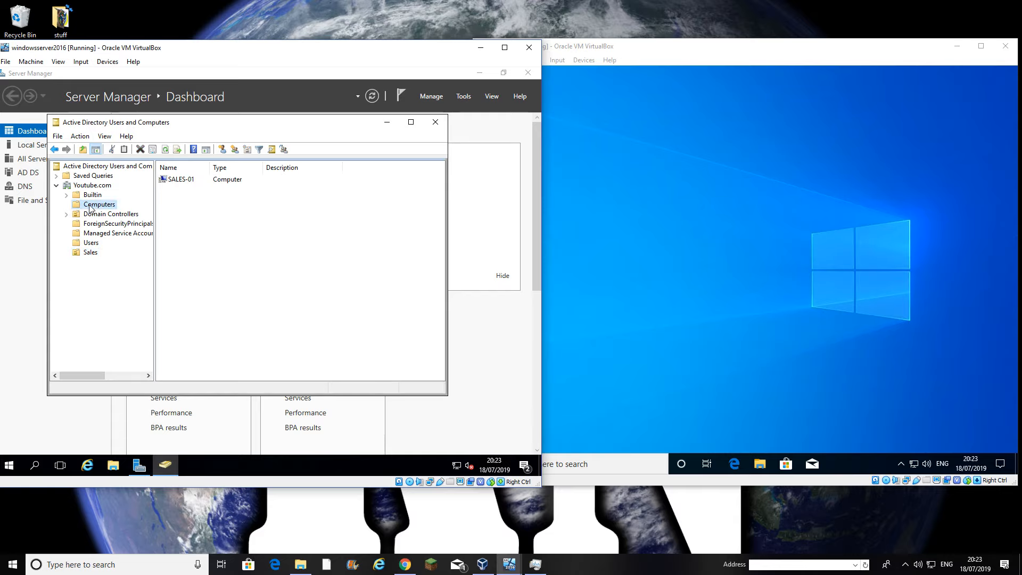
left_click(91, 252)
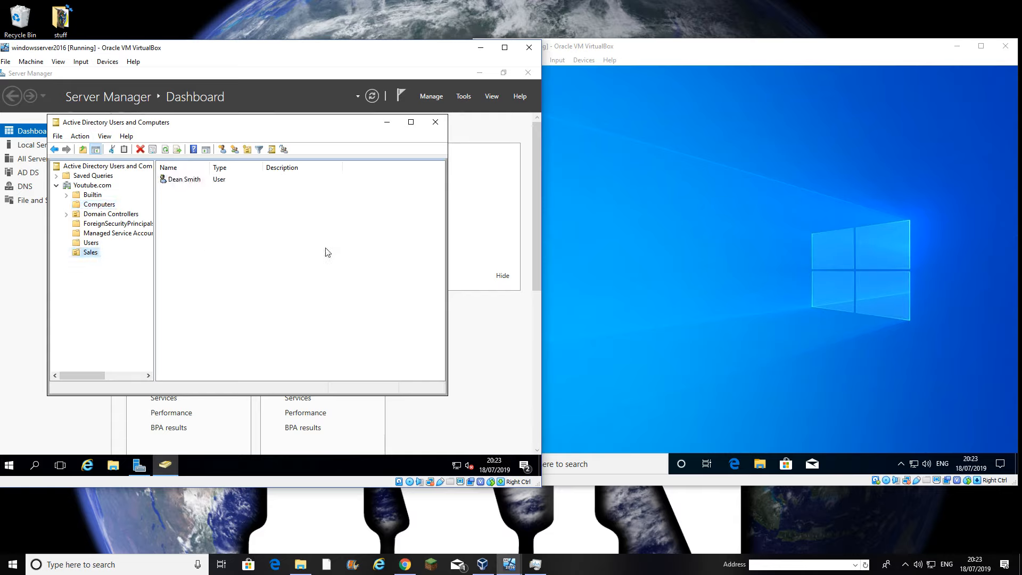